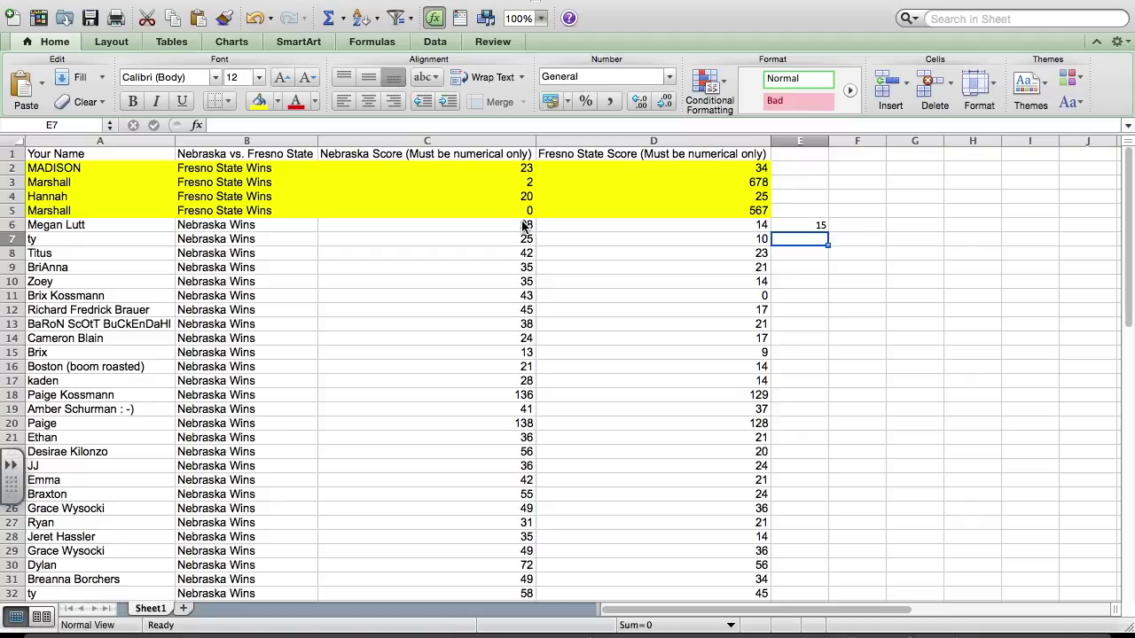
# Step: Enter the formula =ABS(43-C7) in cell E7
pyautogui.write('=ABS(')
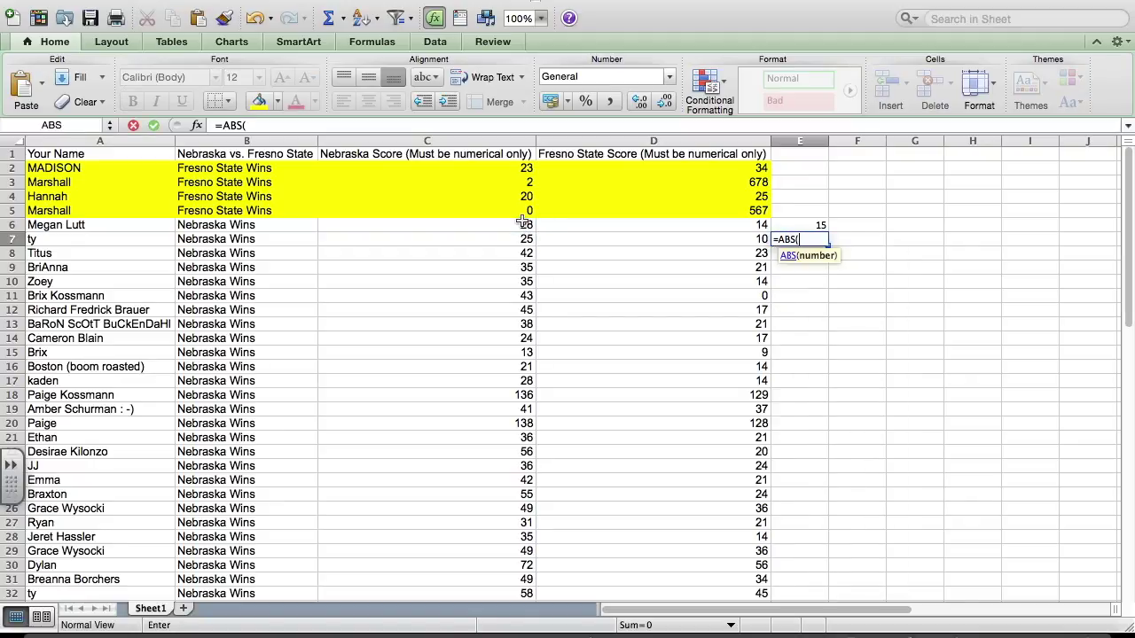
pyautogui.moveTo(522, 222); pyautogui.dragTo(501, 238)
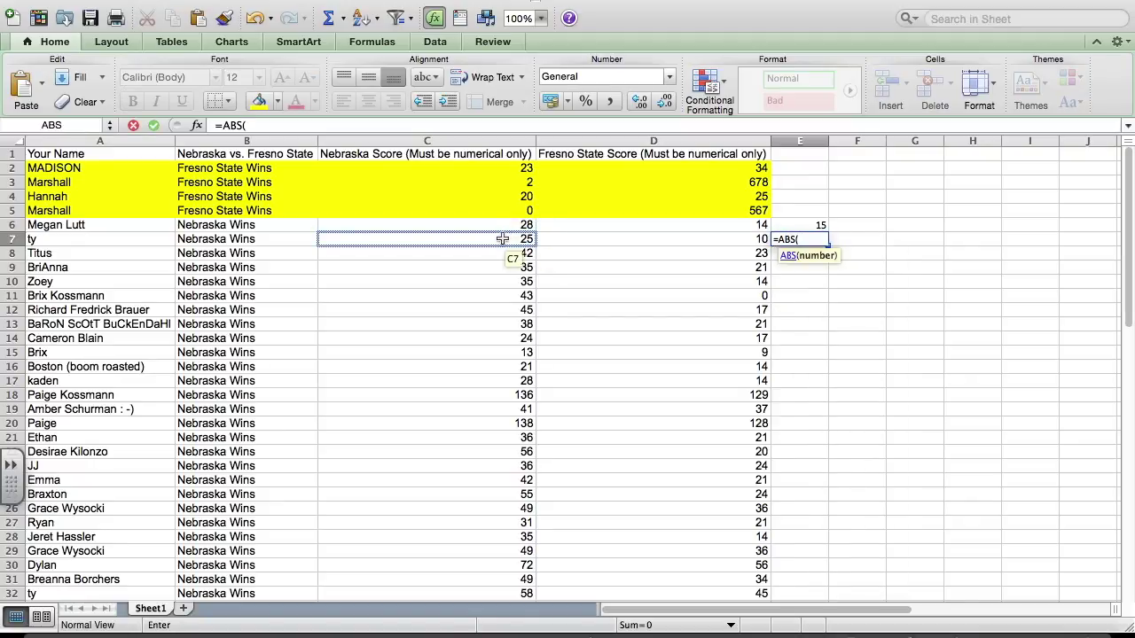
pyautogui.write('43-')
pyautogui.click(502, 238)
pyautogui.write(')')
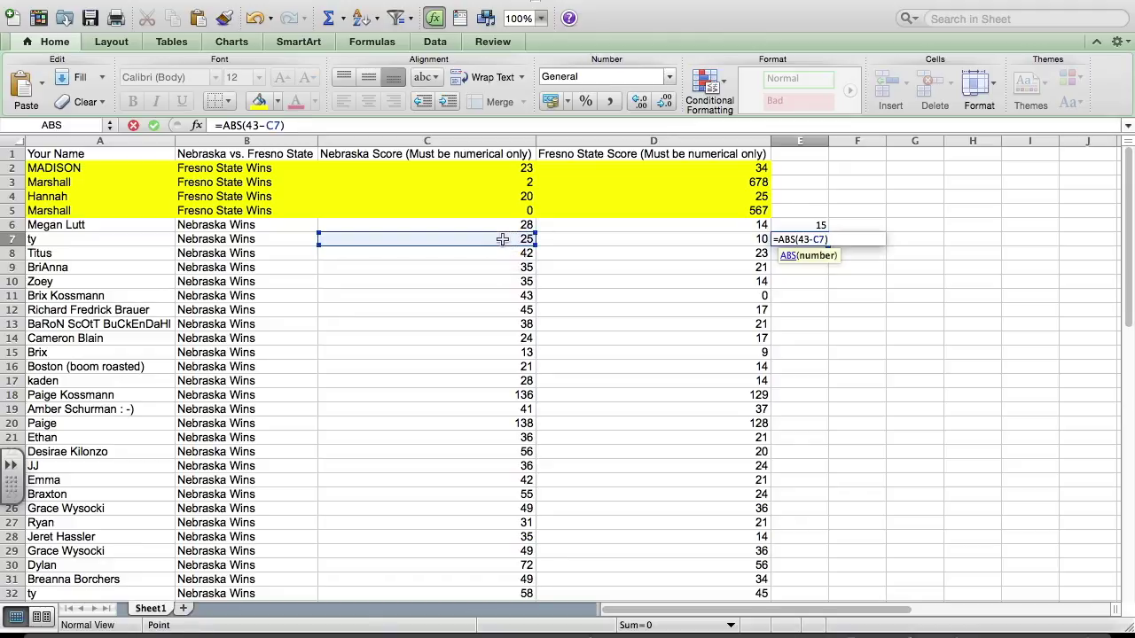
pyautogui.press('Return')
# Step: Enter the formula =ABS(43-C8) in cell E8
pyautogui.write('=')
pyautogui.click(502, 239)
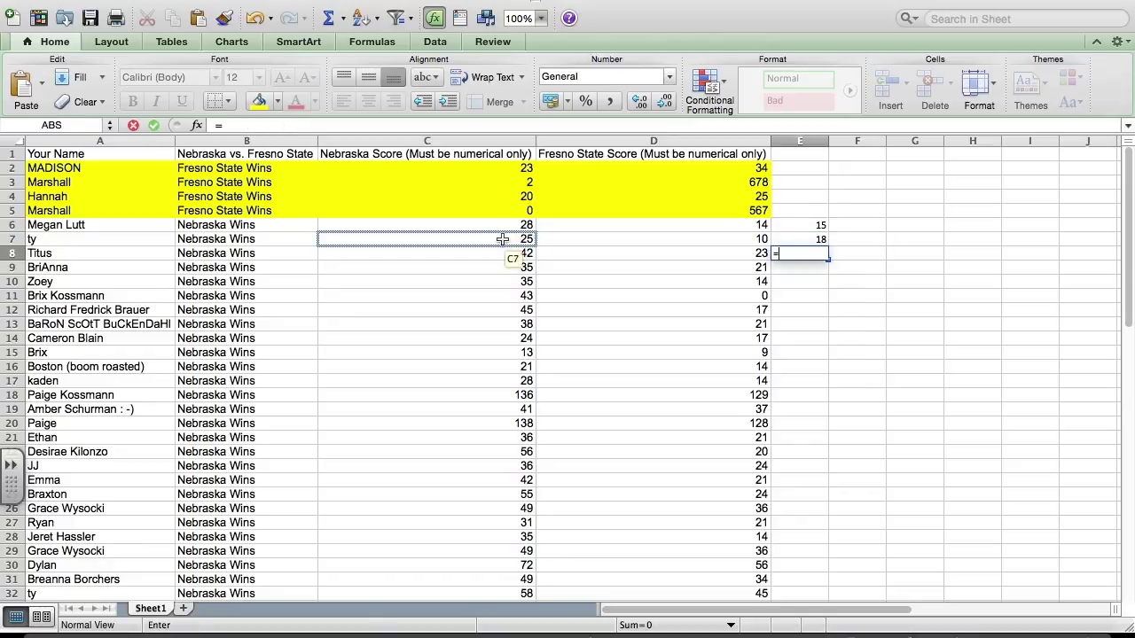
pyautogui.write('ABS')
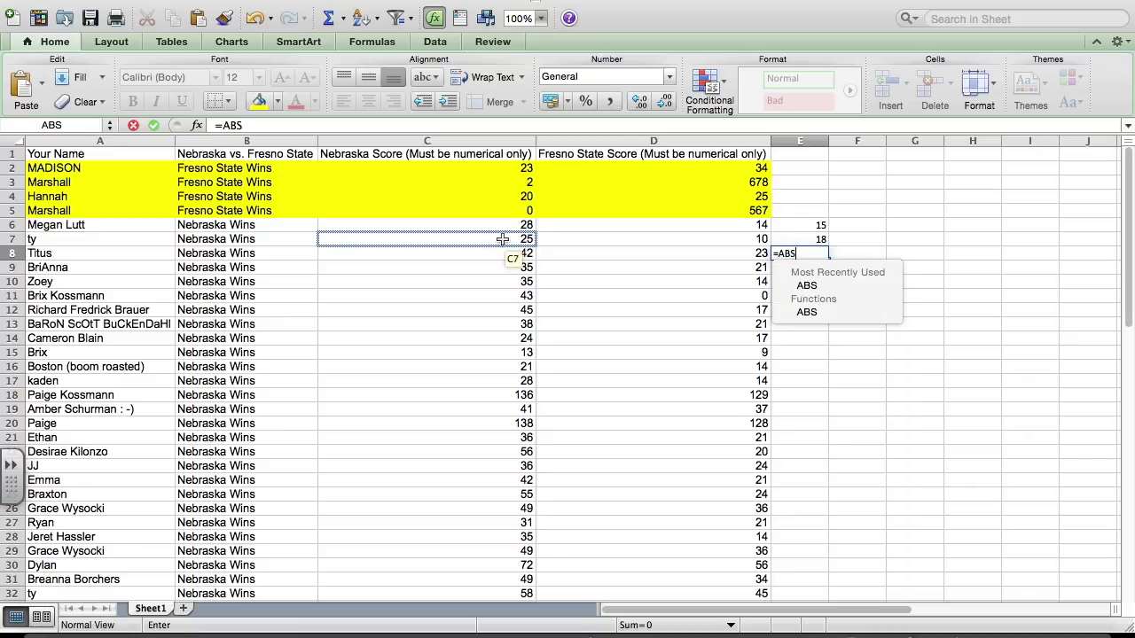
pyautogui.write('(4')
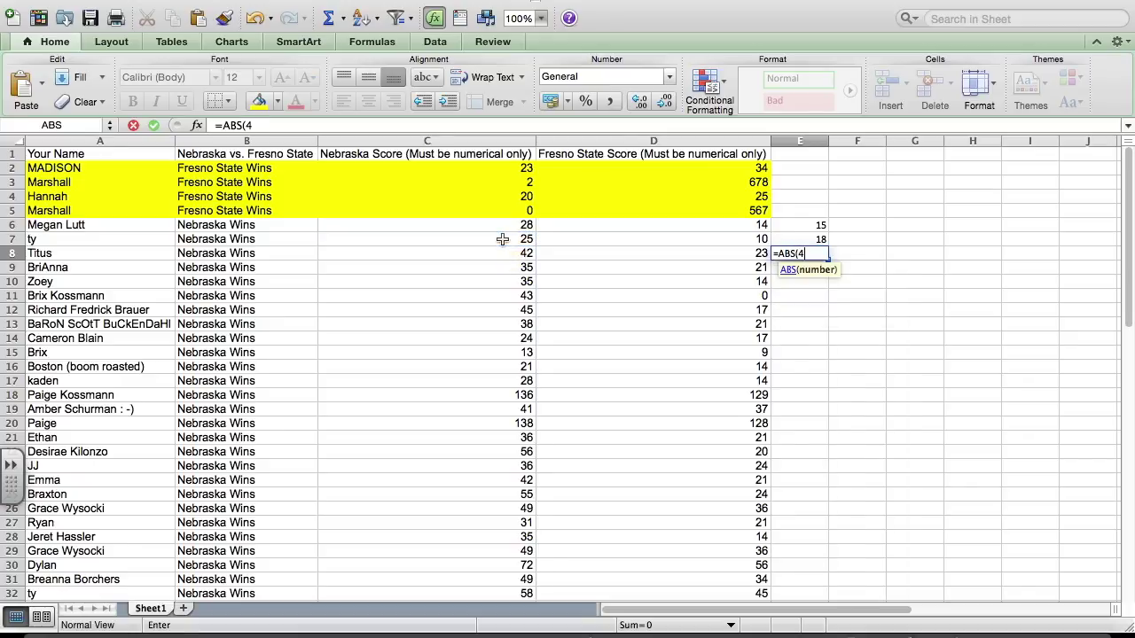
pyautogui.write('3-')
pyautogui.click(505, 253)
pyautogui.write(')')
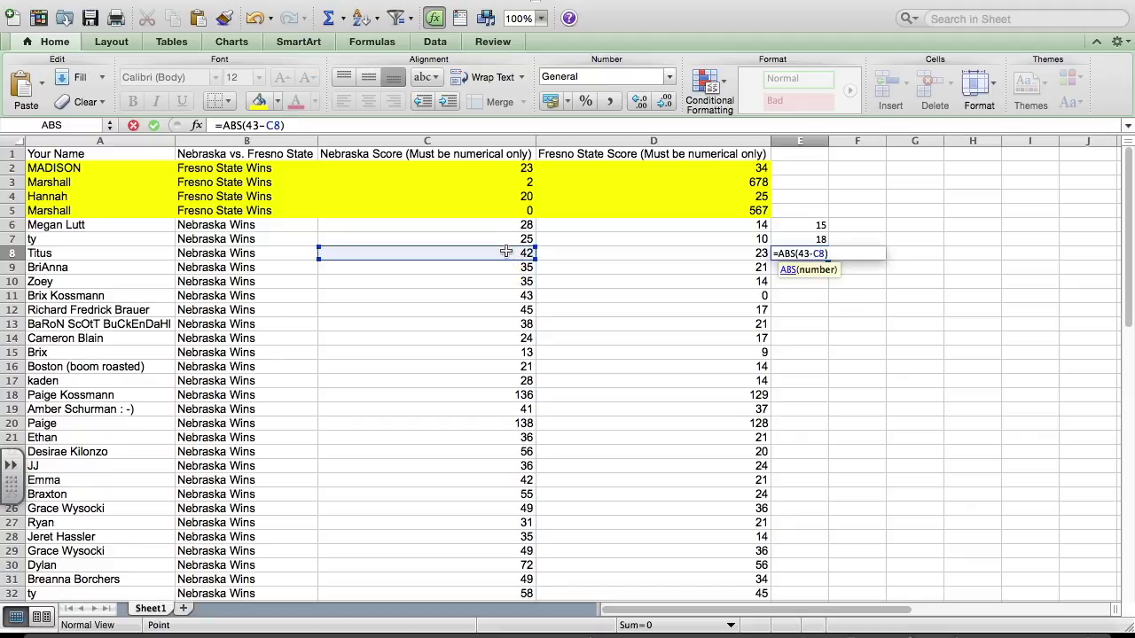
pyautogui.press('Return')
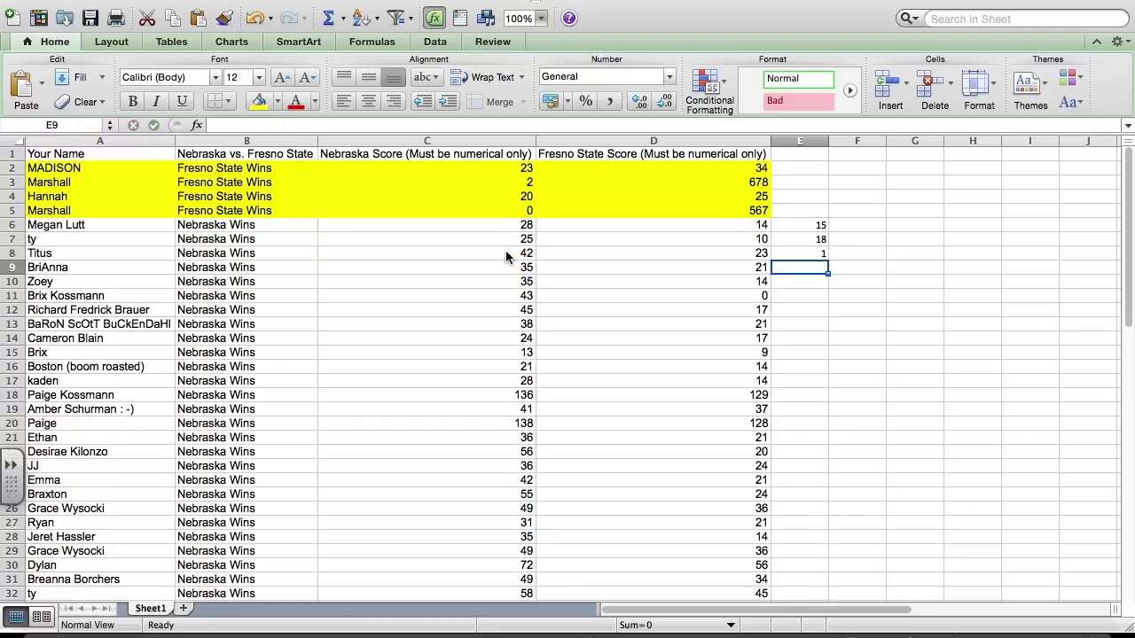
# Step: Enter the formula =ABD(43-C9) in cell E9
pyautogui.write('=ABD(')
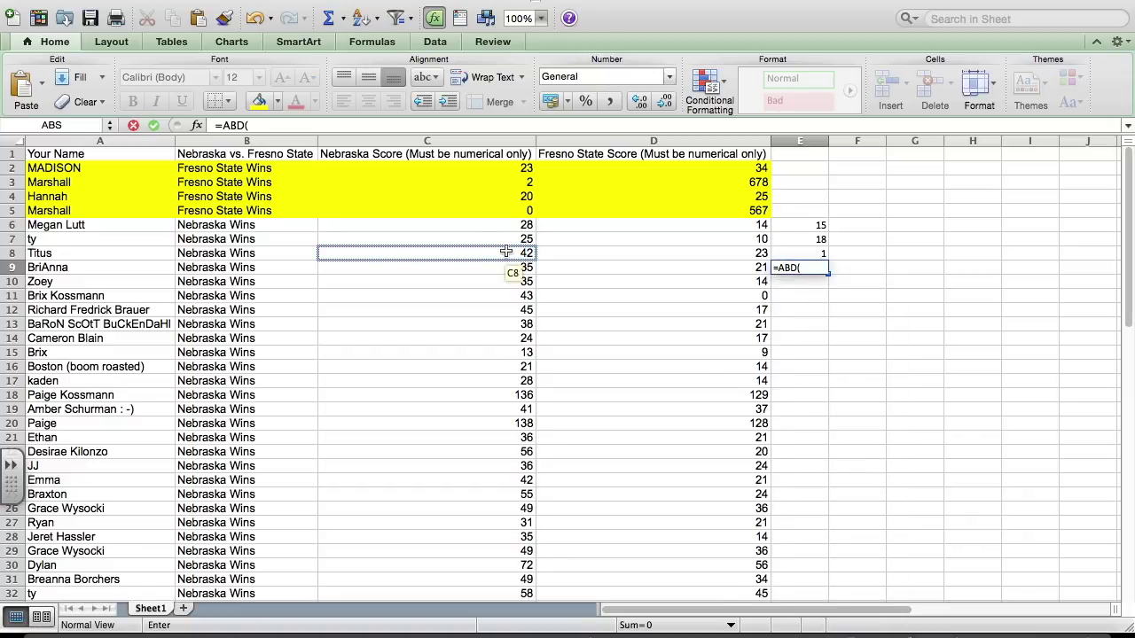
pyautogui.write('43-')
pyautogui.click(507, 266)
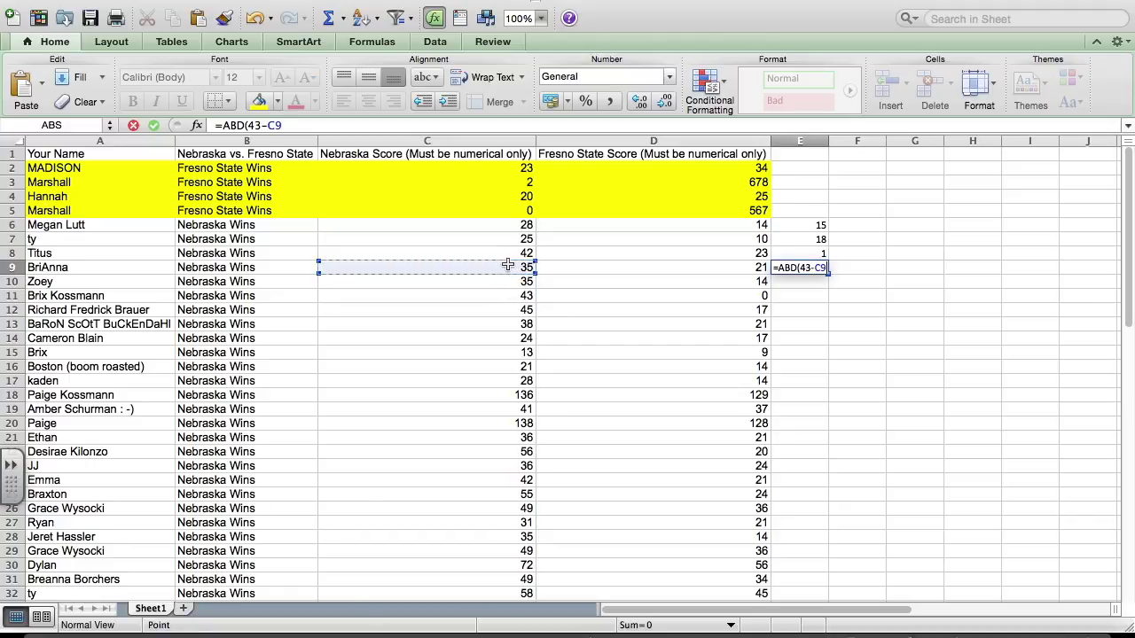
pyautogui.write(')')
pyautogui.press('Return')
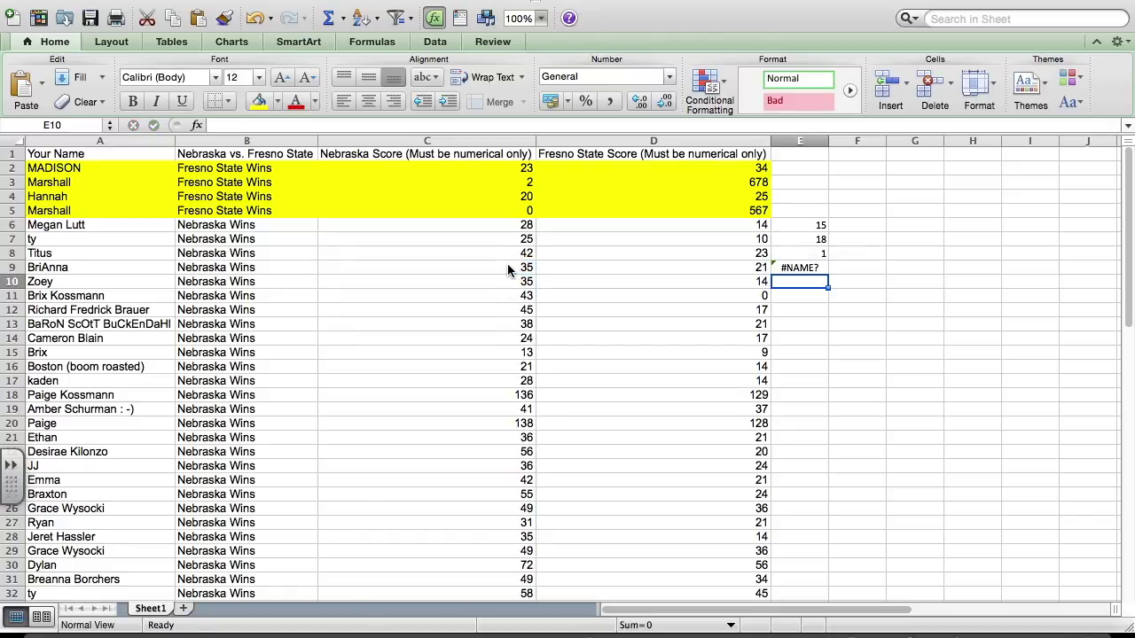
# Step: Correct the function name in cell E9's formula to ABS
pyautogui.press('Up')
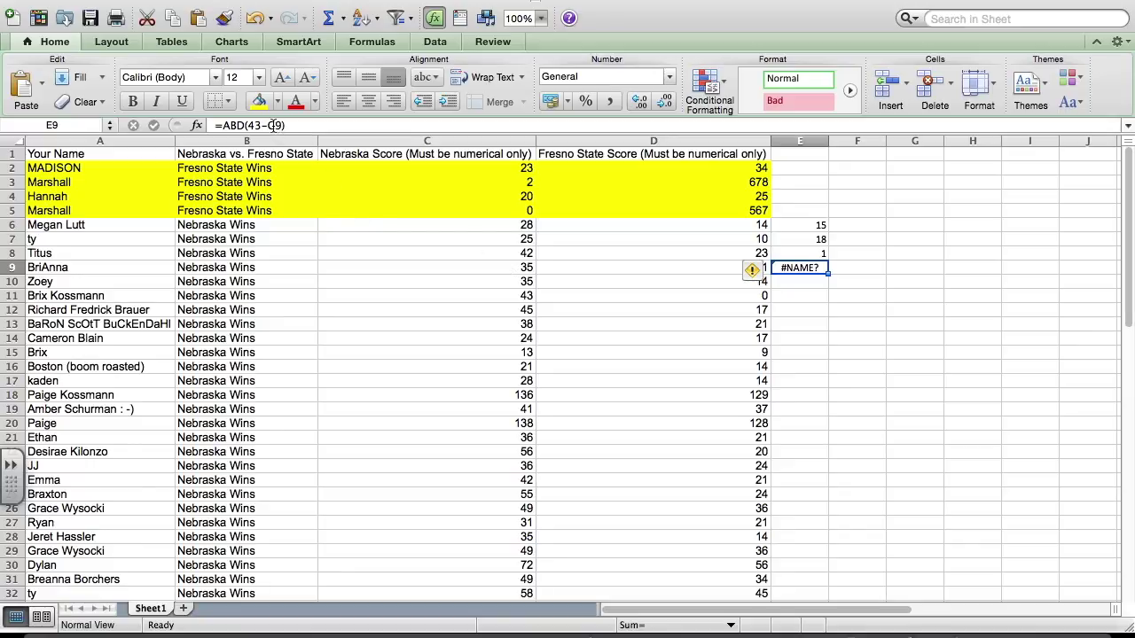
pyautogui.click(243, 127)
pyautogui.press('BackSpace')
pyautogui.write('S')
pyautogui.press('Return')
# Step: Enter the formula =ABS(43-C10) in cell E10
pyautogui.write('=ABS')
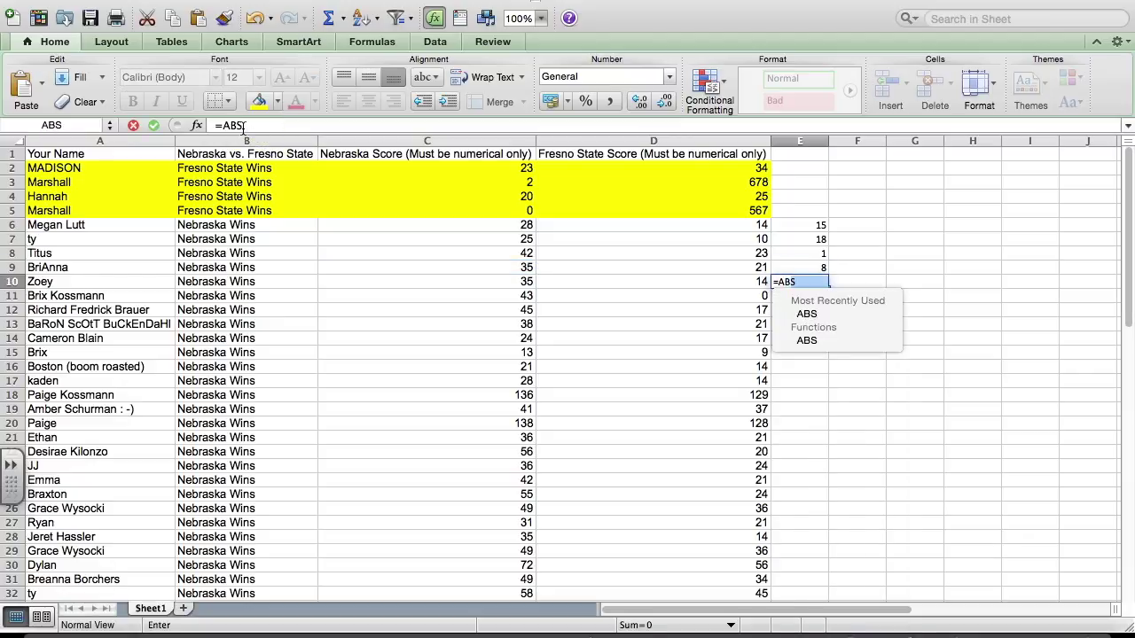
pyautogui.write('(')
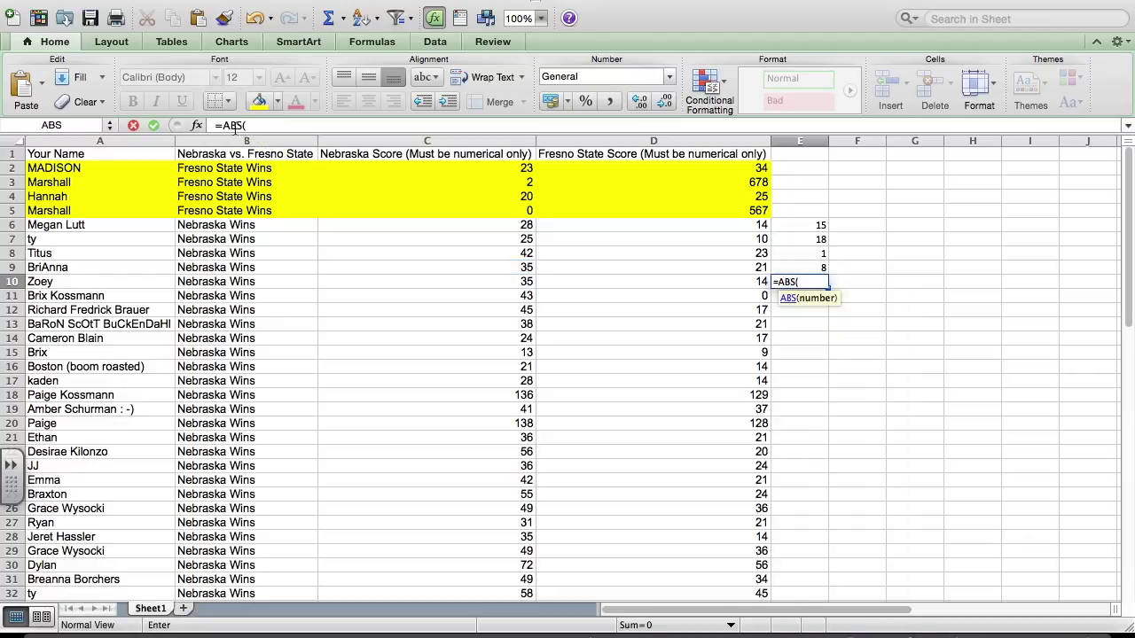
pyautogui.click(479, 282)
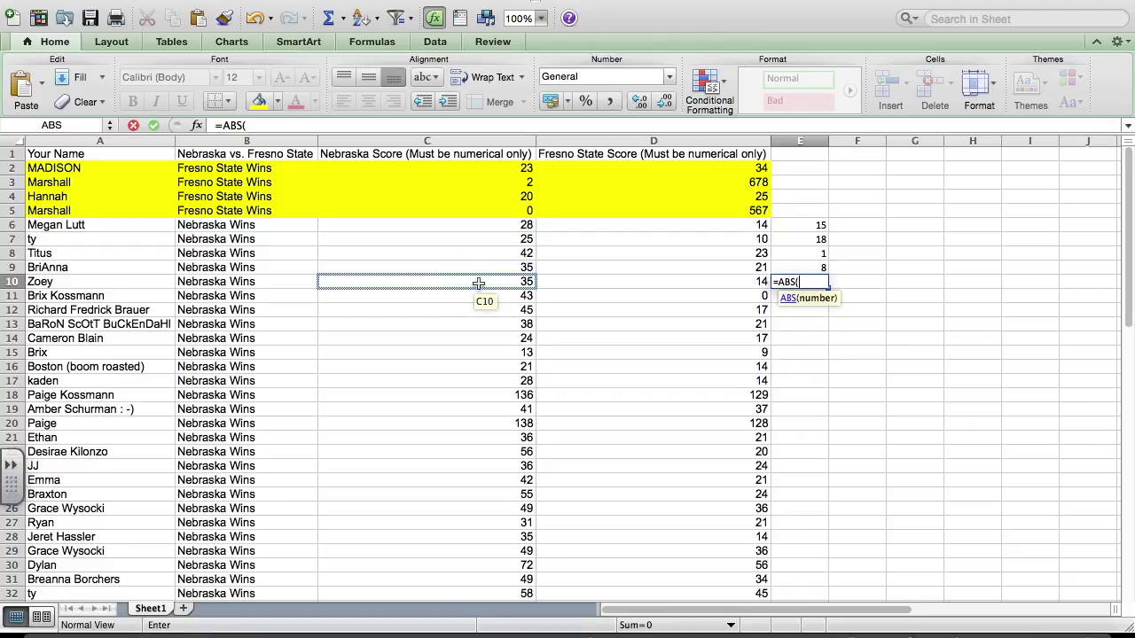
pyautogui.write('43')
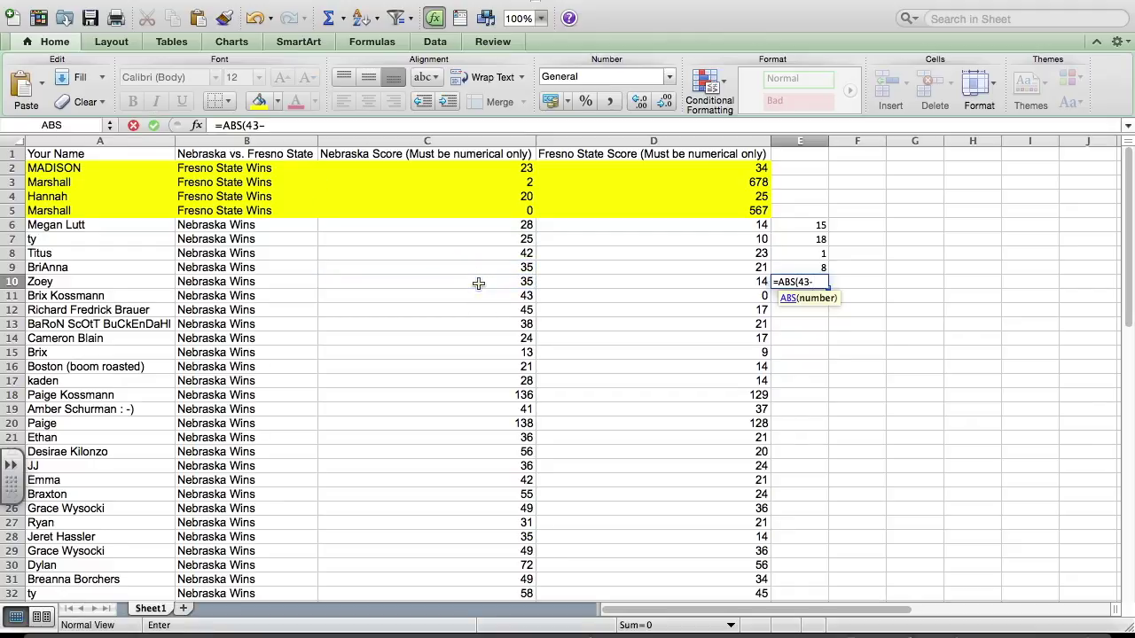
pyautogui.write('-')
pyautogui.click(478, 283)
pyautogui.write(')')
pyautogui.press('Return')
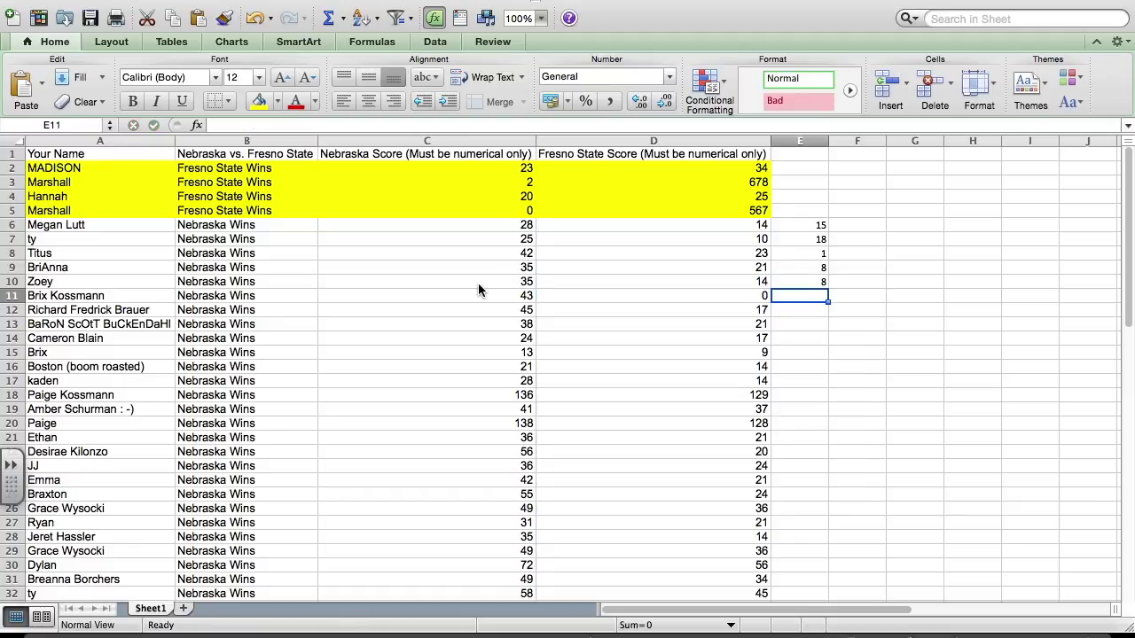
# Step: Enter the formula =ABS(43-C11) in cell E11
pyautogui.write('=ABS(')
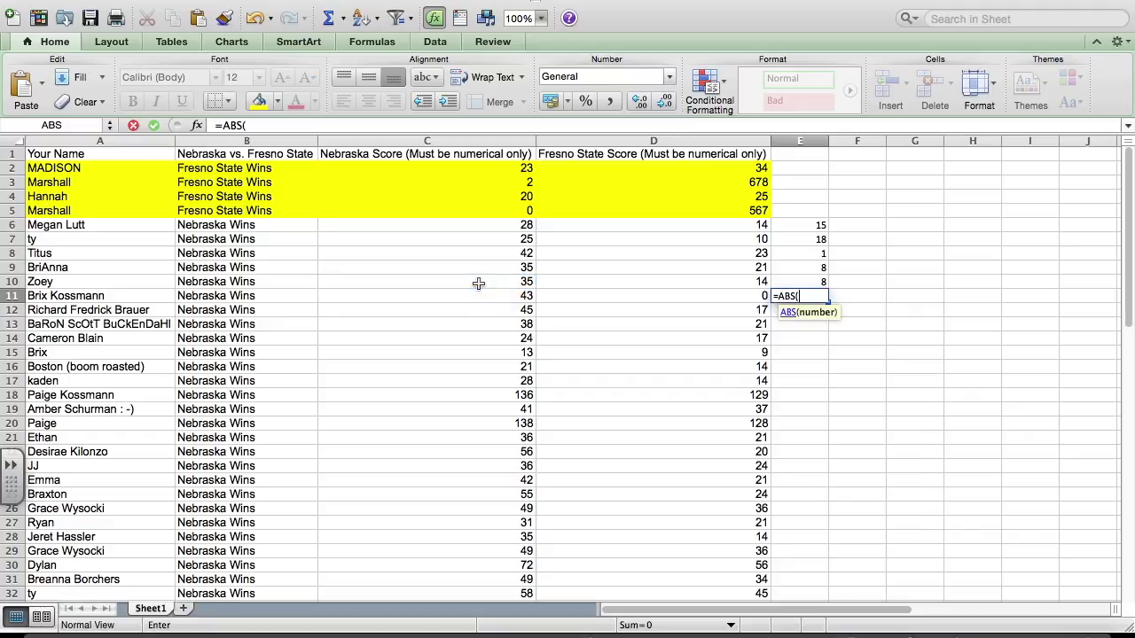
pyautogui.moveTo(481, 294); pyautogui.dragTo(510, 304)
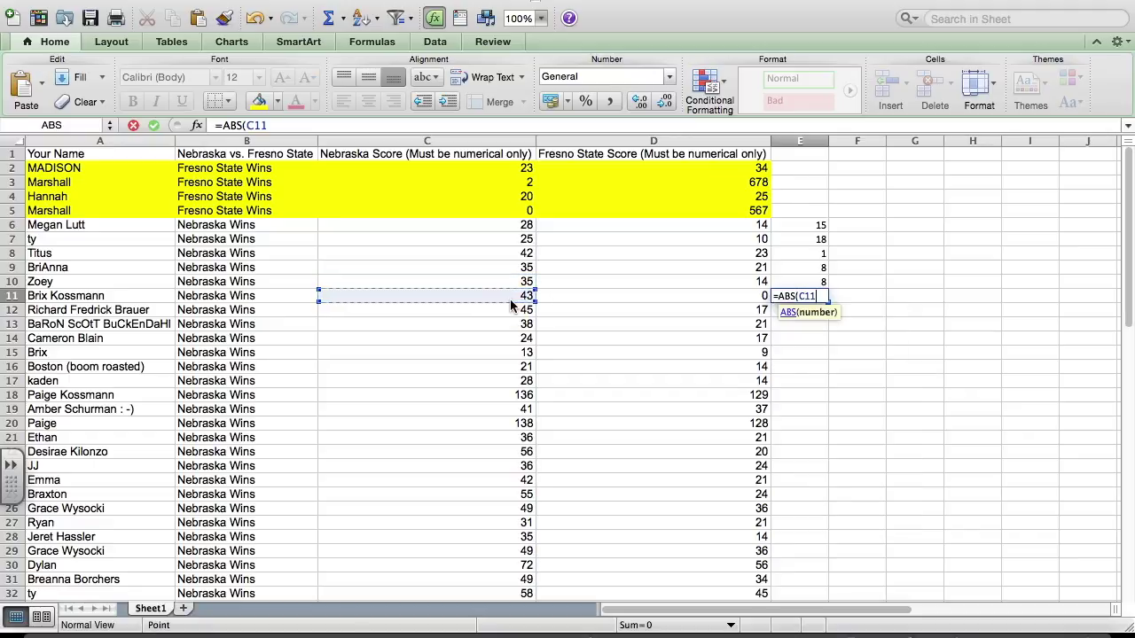
pyautogui.press('BackSpace')
pyautogui.press('BackSpace')
pyautogui.press('BackSpace')
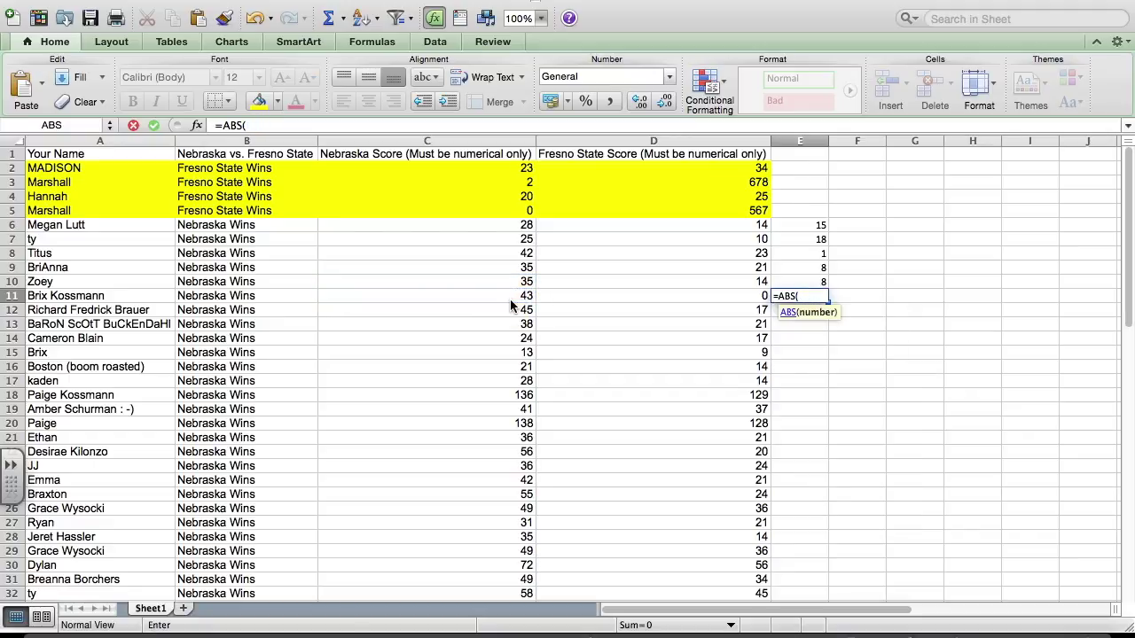
pyautogui.write('43-')
pyautogui.click(510, 299)
pyautogui.write(')')
pyautogui.press('Return')
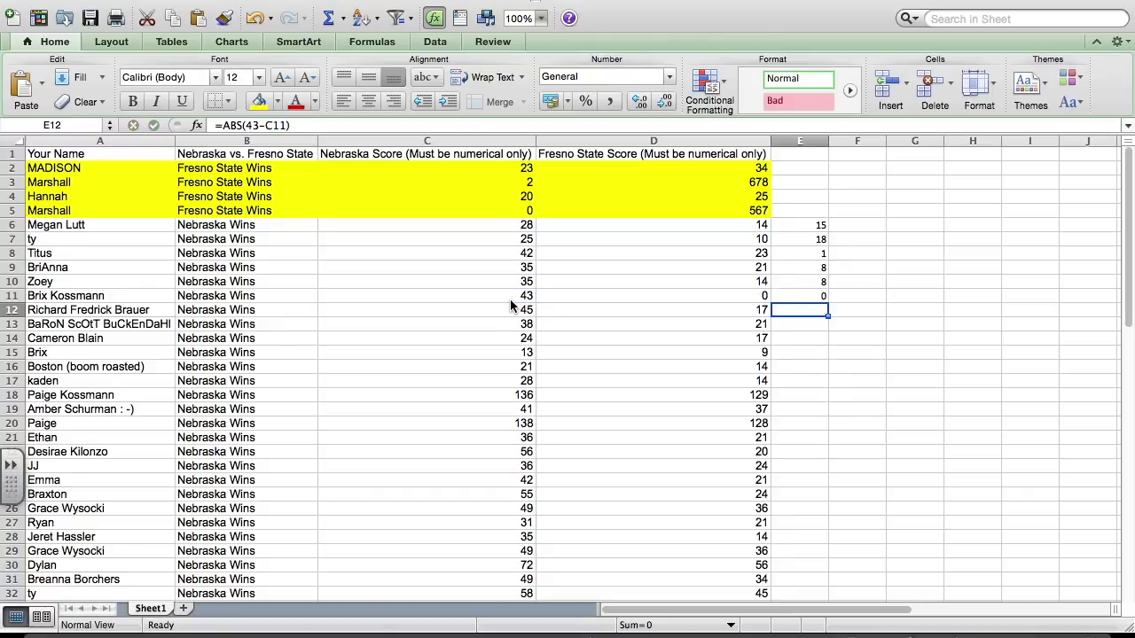
# Step: Fill the formula in E11 down to the last data row, E51, and narrow column E to fit its contents
pyautogui.click(808, 296)
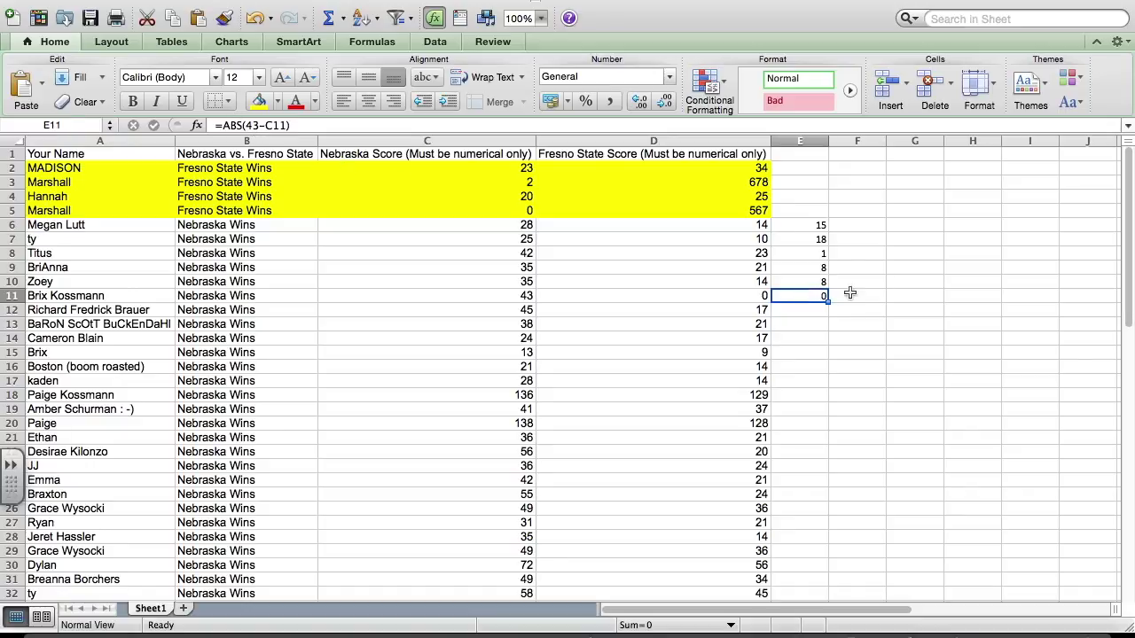
pyautogui.moveTo(829, 300); pyautogui.dragTo(825, 483)
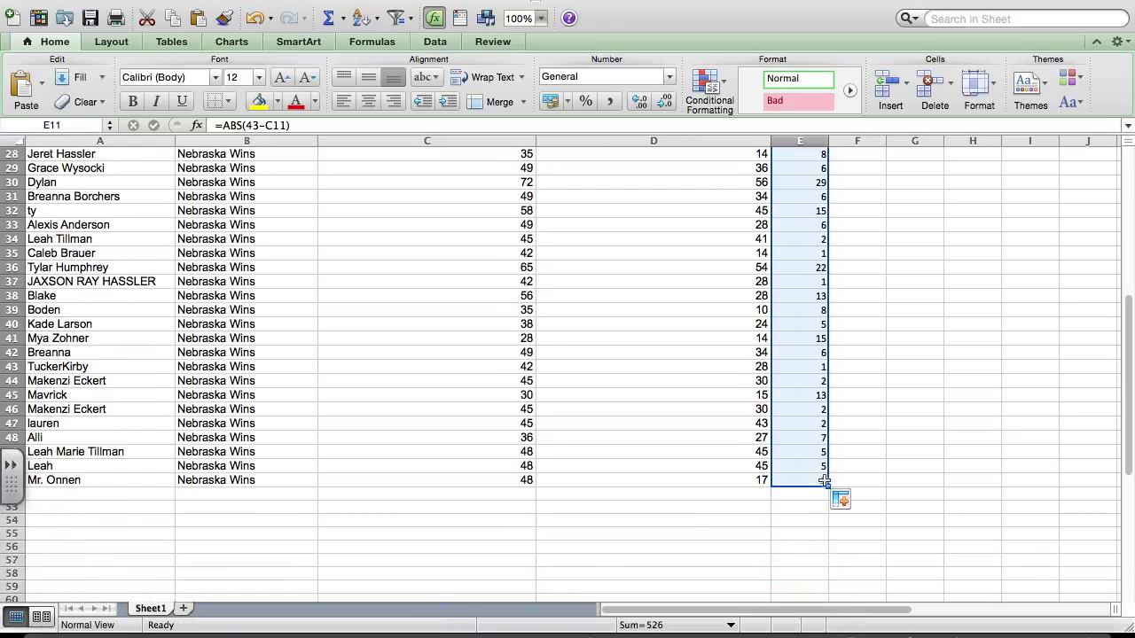
pyautogui.scroll(5, 906, 375)
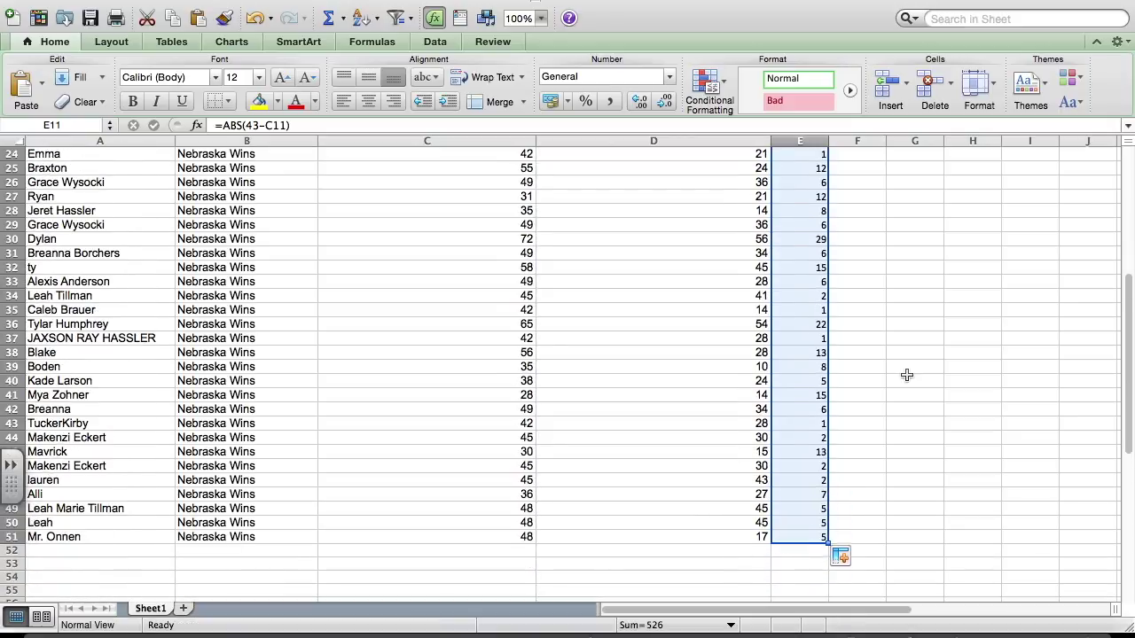
pyautogui.scroll(8, 906, 375)
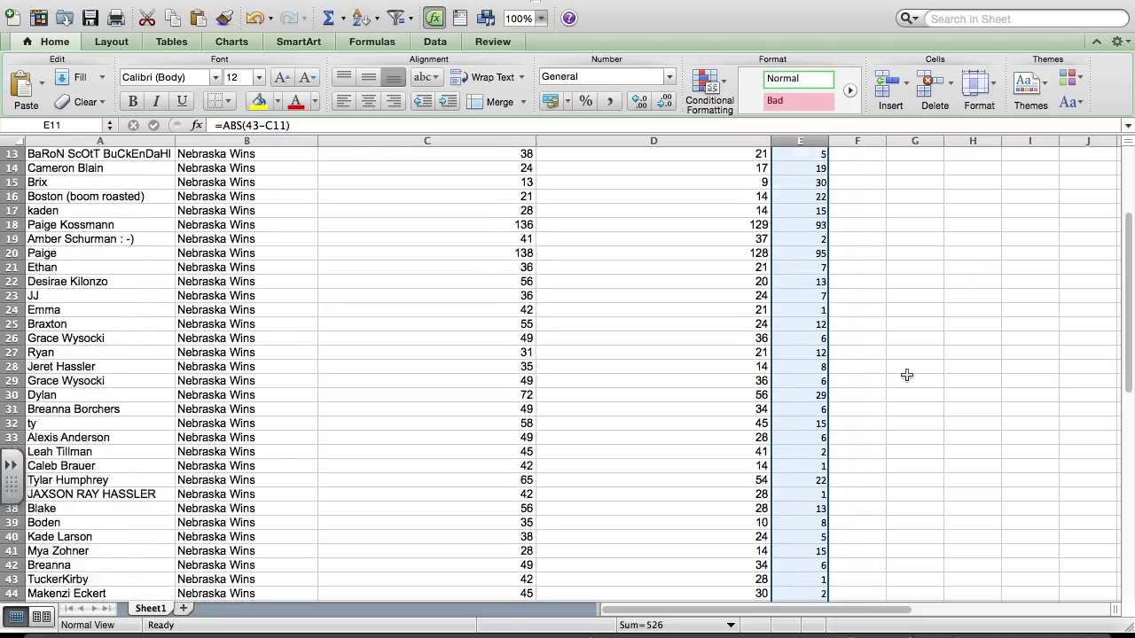
pyautogui.doubleClick(827, 139)
pyautogui.moveTo(791, 140); pyautogui.dragTo(817, 146)
# Step: Enter the formula =ABS(10-D6) in cell F6
pyautogui.click(866, 225)
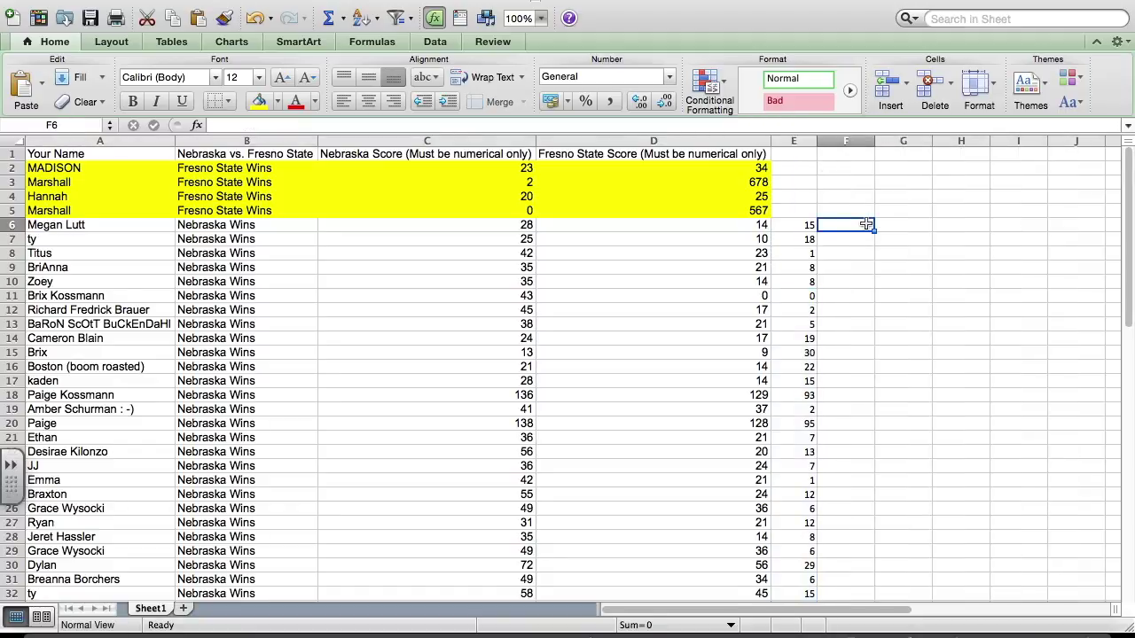
pyautogui.write('=')
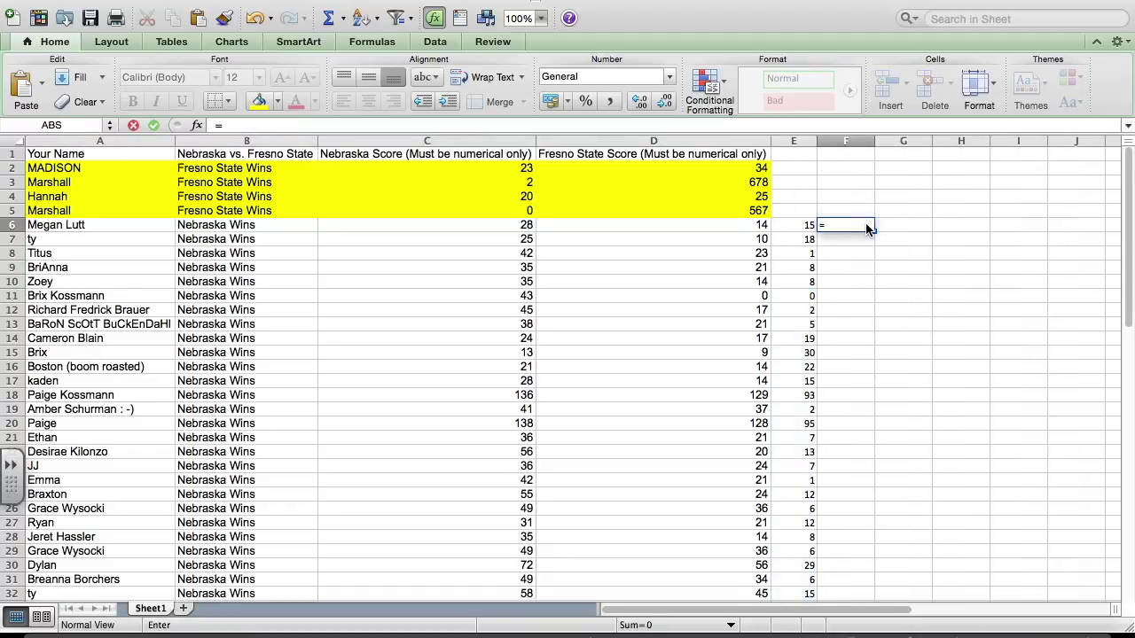
pyautogui.write('ABS')
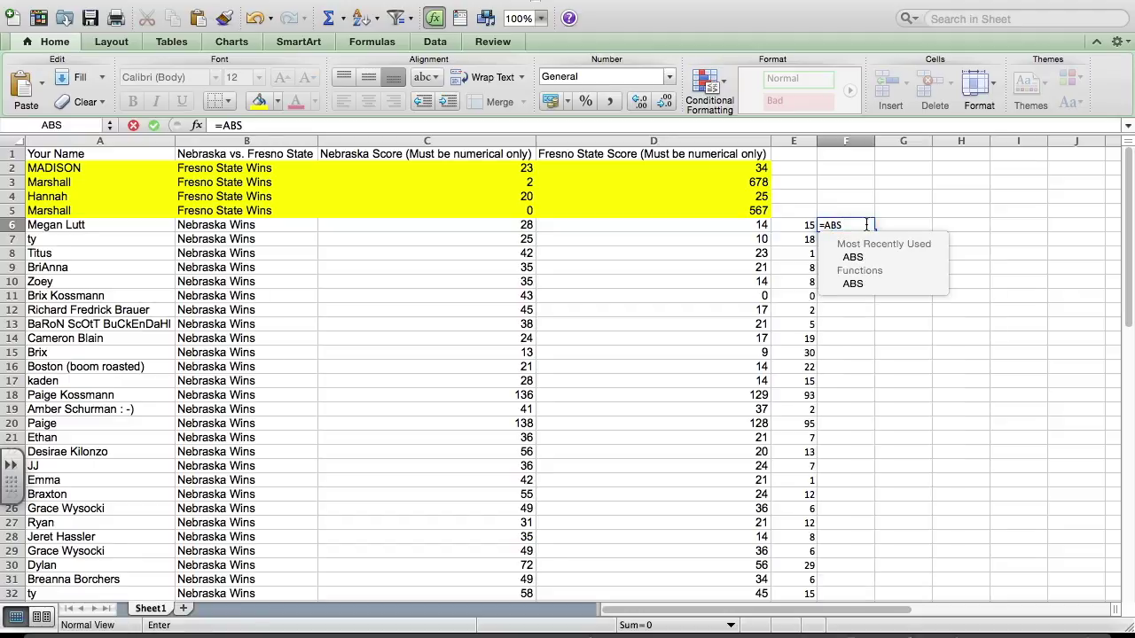
pyautogui.write('(10-')
pyautogui.click(764, 227)
pyautogui.write(')')
pyautogui.press('Return')
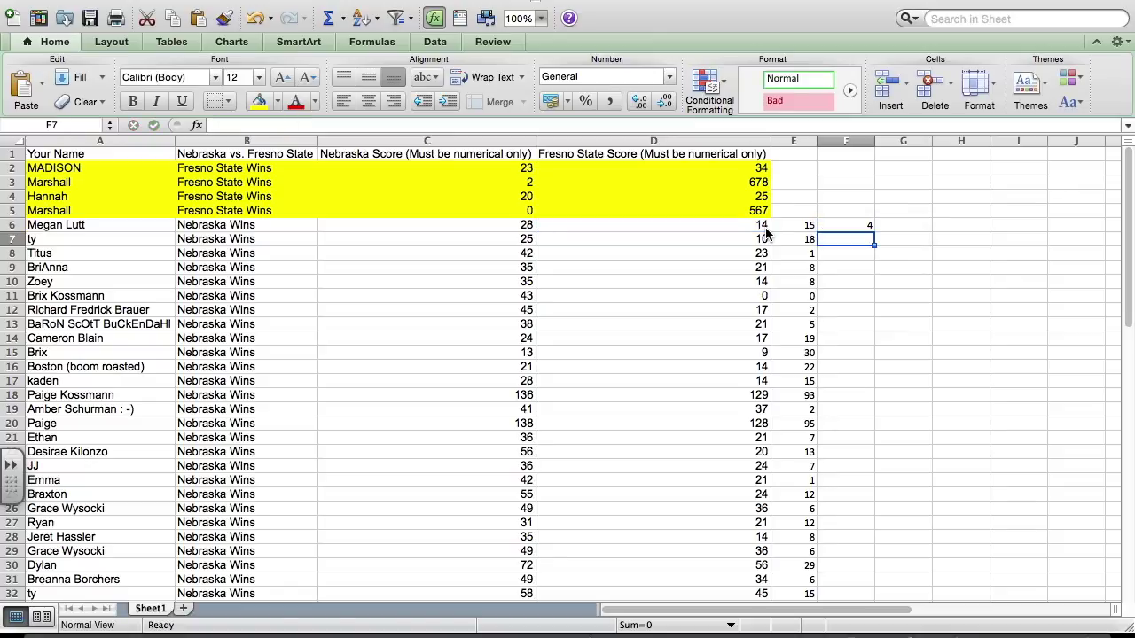
# Step: Enter the formula =ABS(10-D7) in cell F7
pyautogui.write('=ABS')
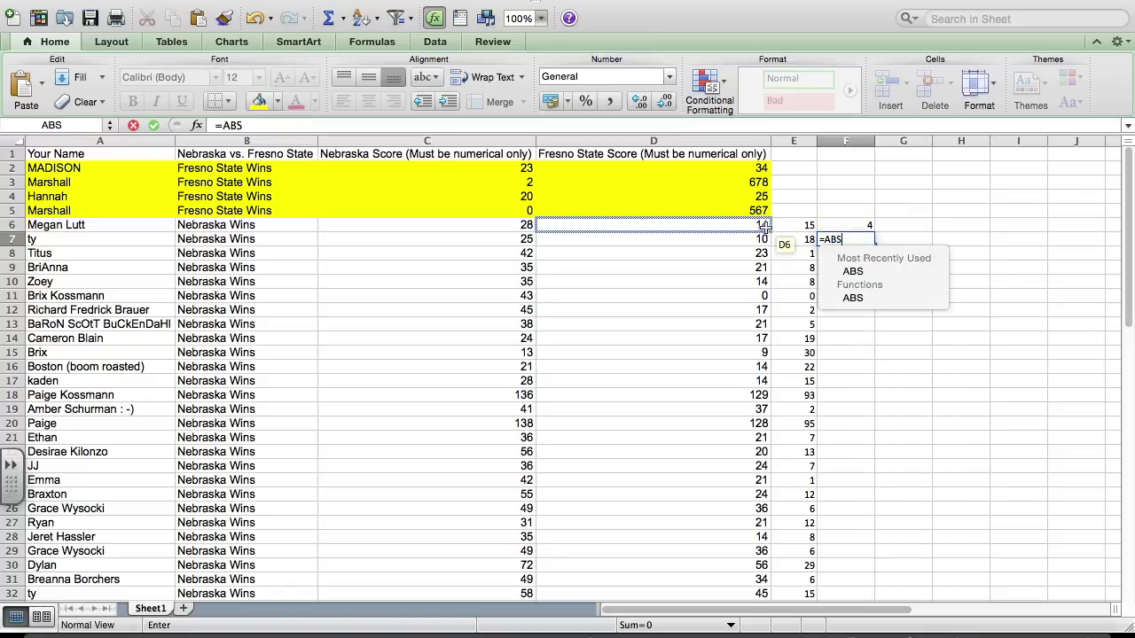
pyautogui.write('(10-')
pyautogui.click(759, 238)
pyautogui.write(')')
pyautogui.press('Return')
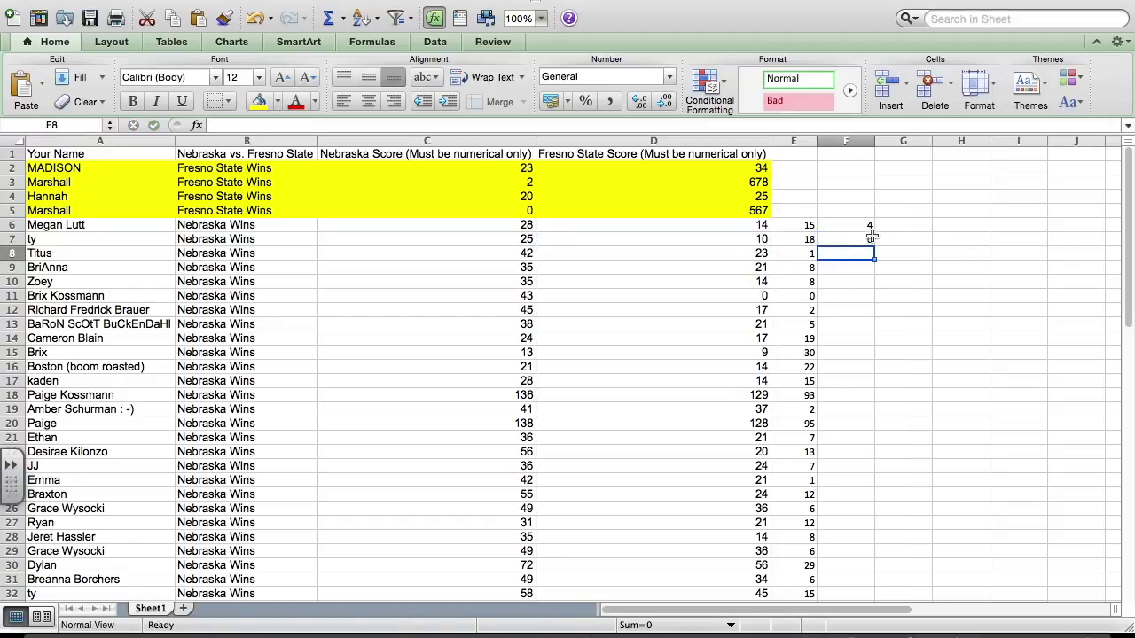
# Step: Fill the formula in F7 down to the last data row, F51
pyautogui.click(866, 238)
pyautogui.moveTo(875, 243); pyautogui.dragTo(863, 502)
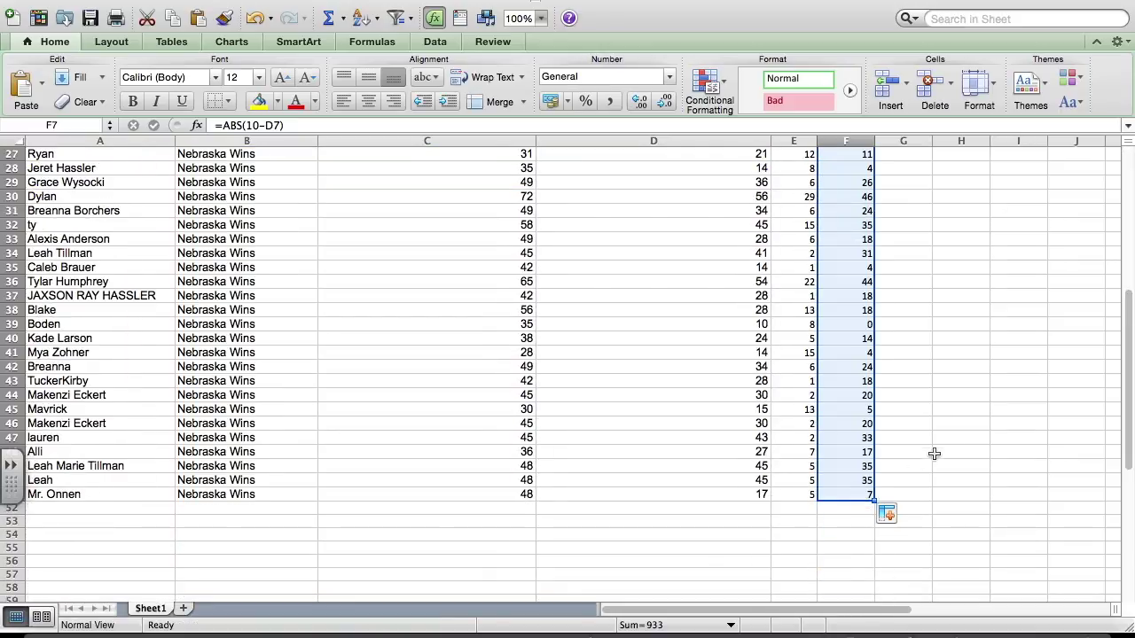
pyautogui.scroll(9, 945, 452)
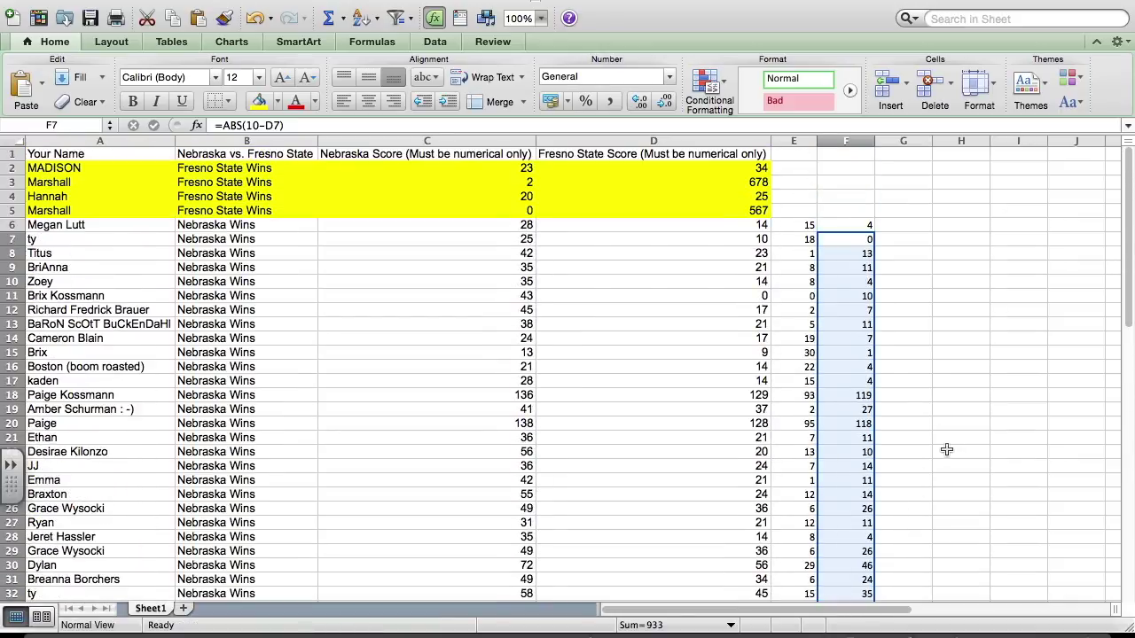
pyautogui.click(934, 388)
# Step: Fill the formula in E6 up through the highlighted rows to E2
pyautogui.click(810, 225)
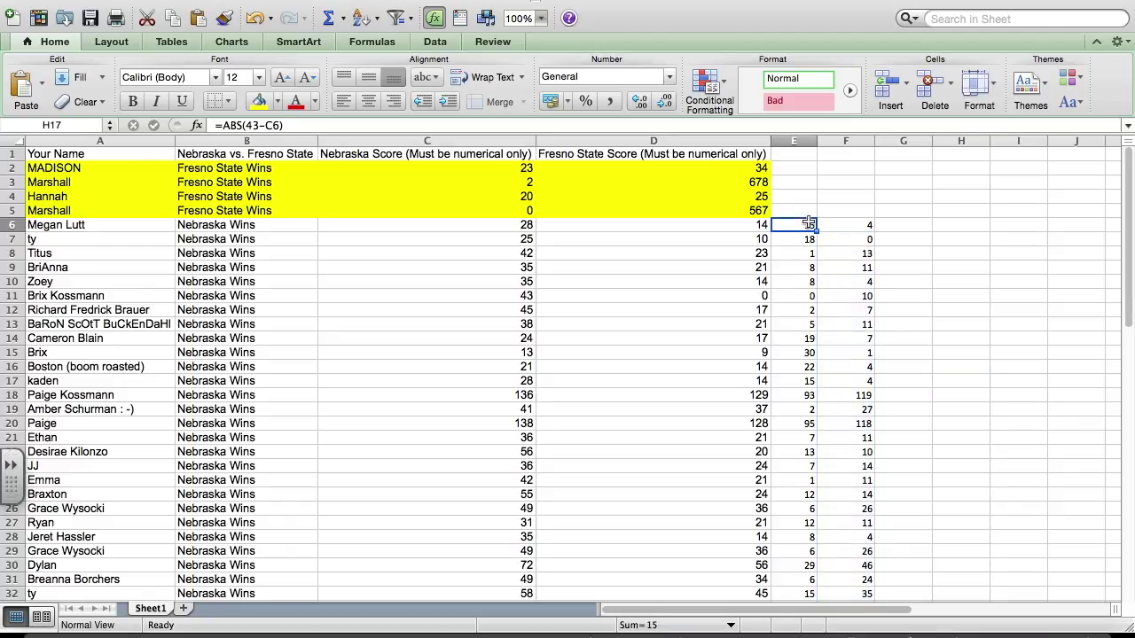
pyautogui.moveTo(816, 231); pyautogui.dragTo(815, 164)
# Step: Fill the formula in F6 up through the highlighted rows to F2
pyautogui.click(869, 226)
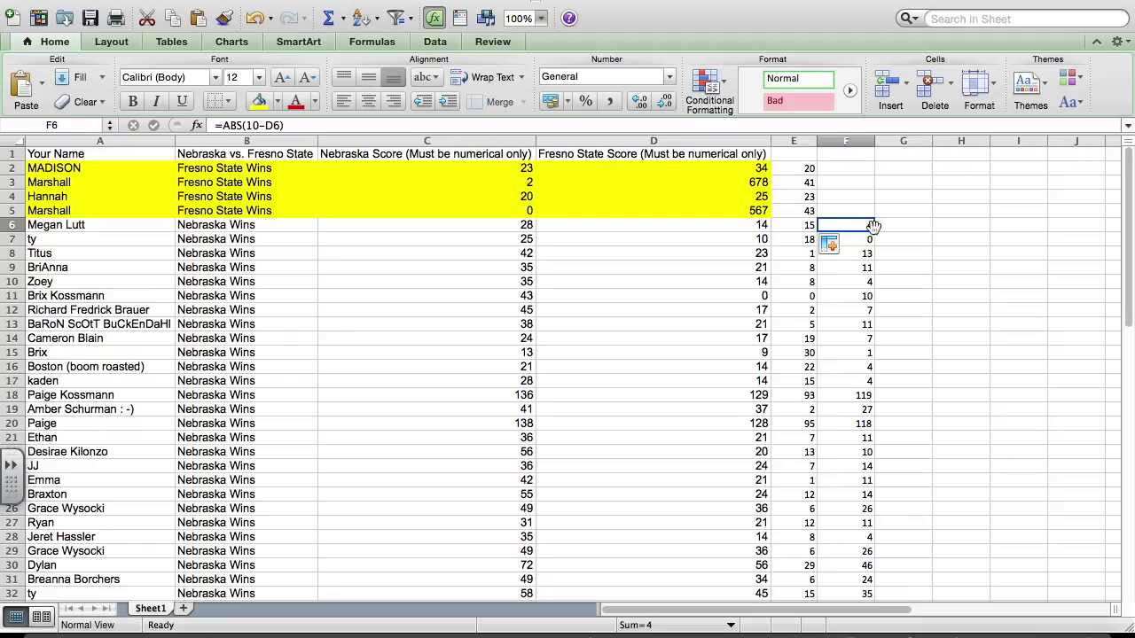
pyautogui.moveTo(874, 231); pyautogui.dragTo(873, 167)
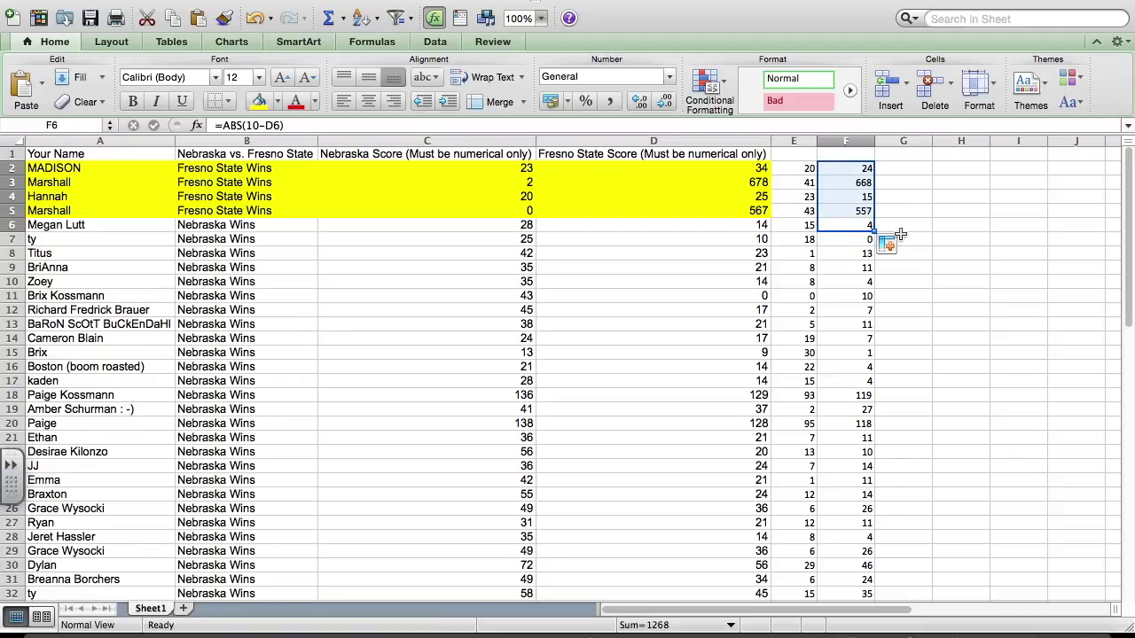
pyautogui.click(943, 292)
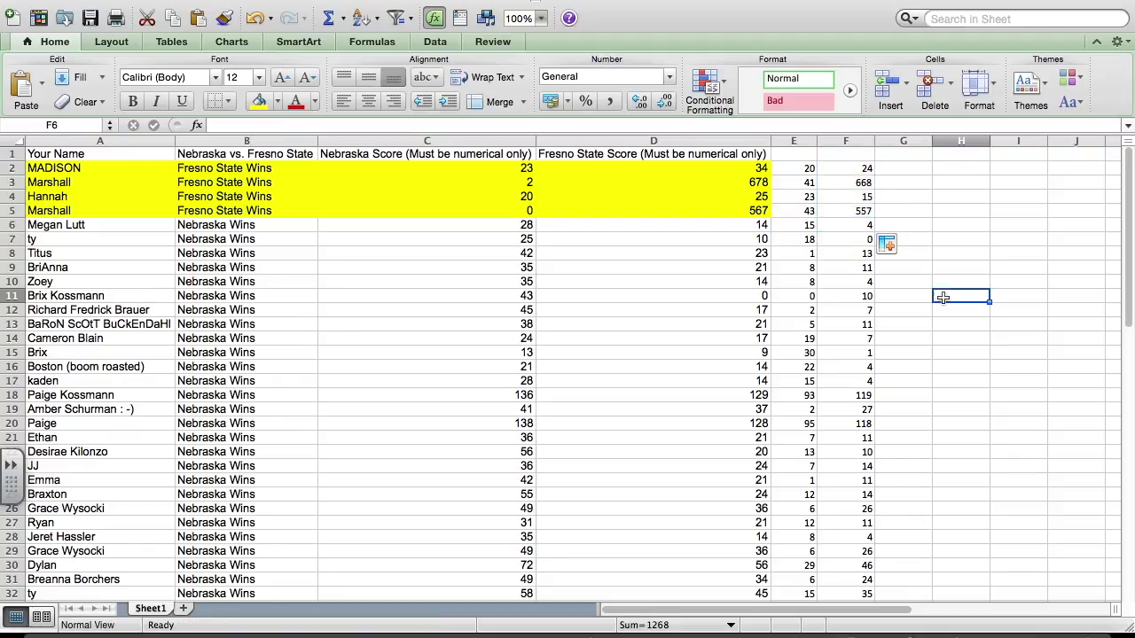
pyautogui.click(922, 171)
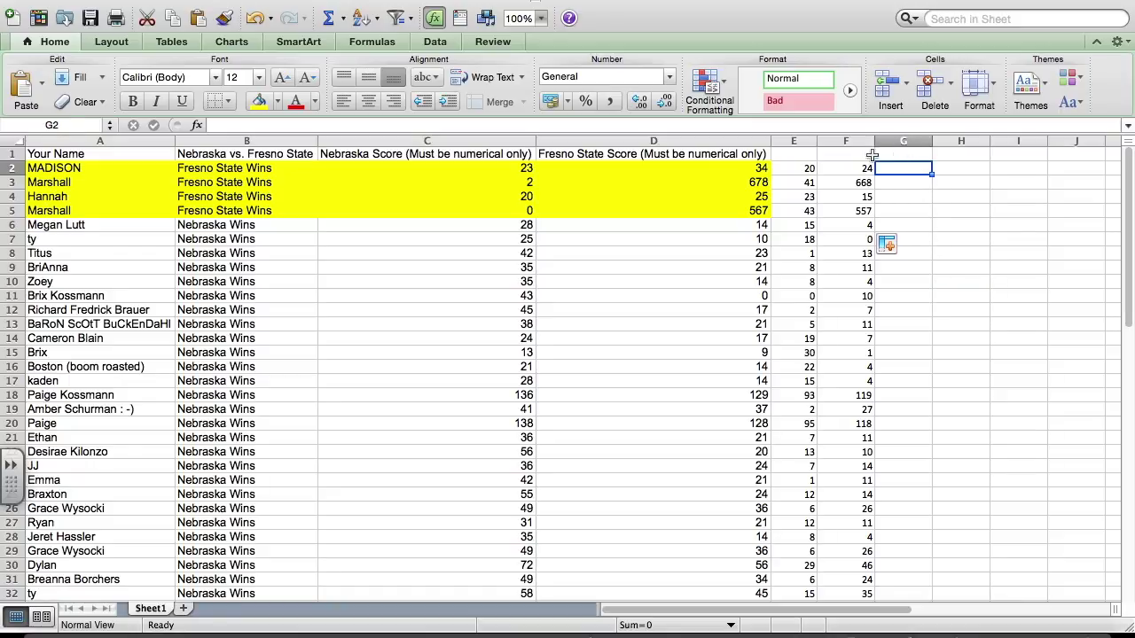
# Step: Label cells E1, F1 and G1 with the headers NE Dif, Fresno Dif and Total Dif
pyautogui.click(797, 154)
pyautogui.write('NE Di')
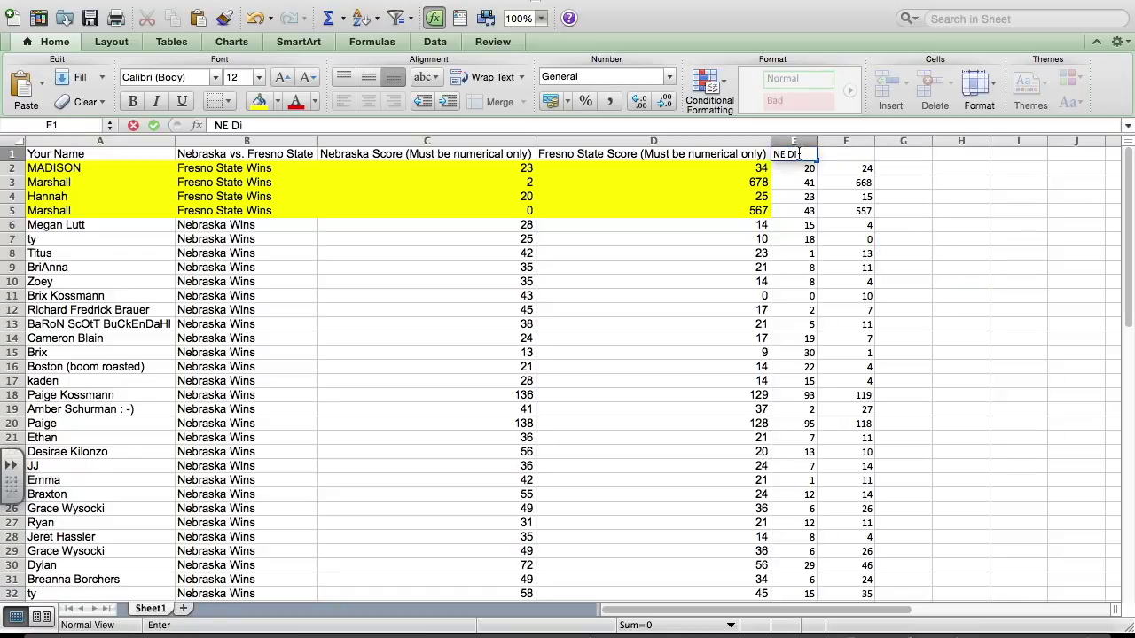
pyautogui.write('f')
pyautogui.press('Tab')
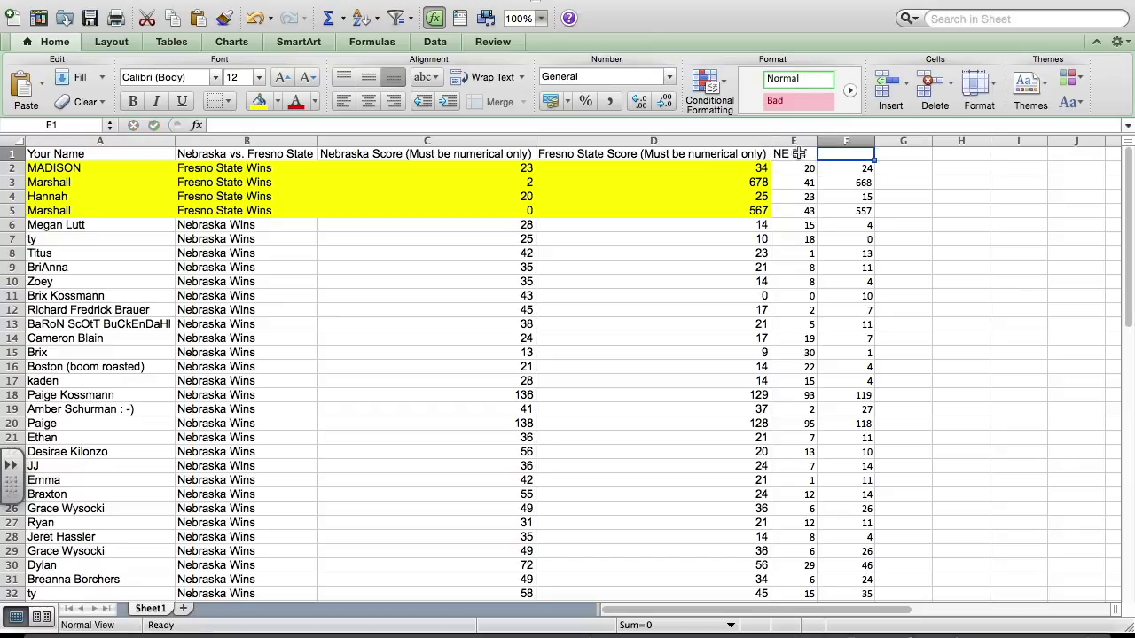
pyautogui.write('Fresno Dif')
pyautogui.press('Tab')
pyautogui.write('Total')
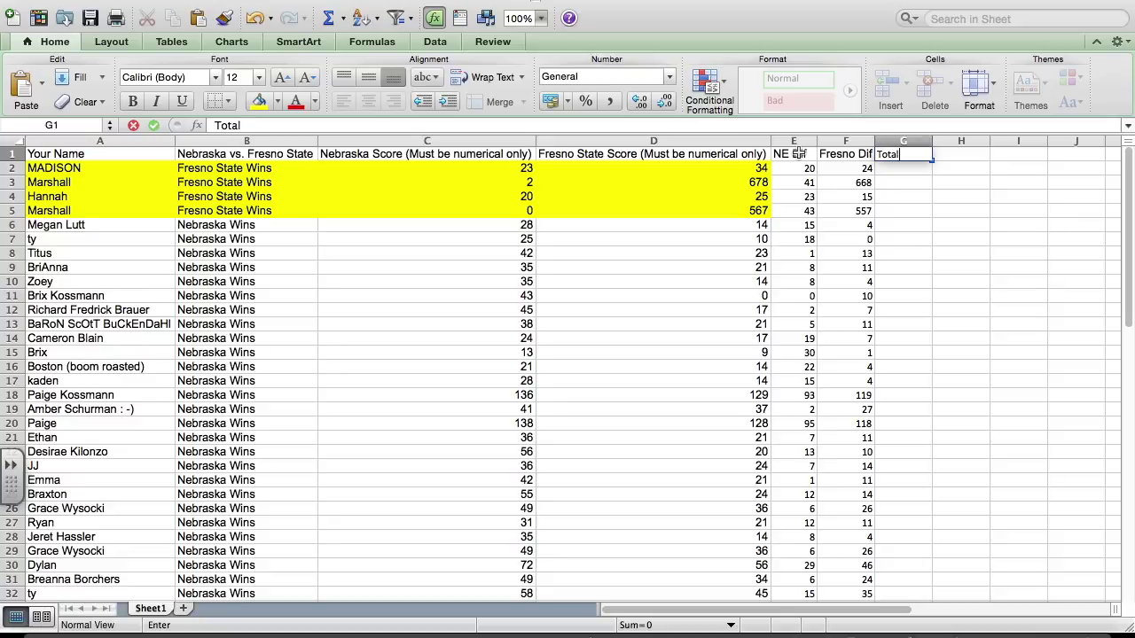
pyautogui.write(' Dif')
pyautogui.press('Return')
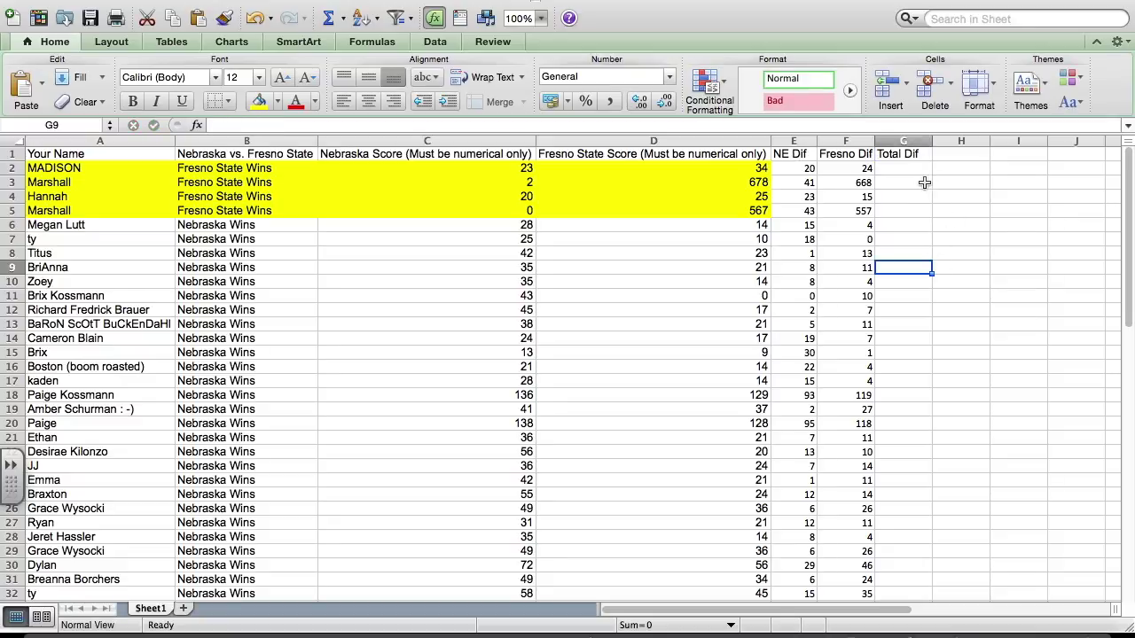
# Step: Enter the formula =F2+E2 in cell G2 to add the two differences
pyautogui.write('=')
pyautogui.click(849, 170)
pyautogui.write('+')
pyautogui.click(812, 170)
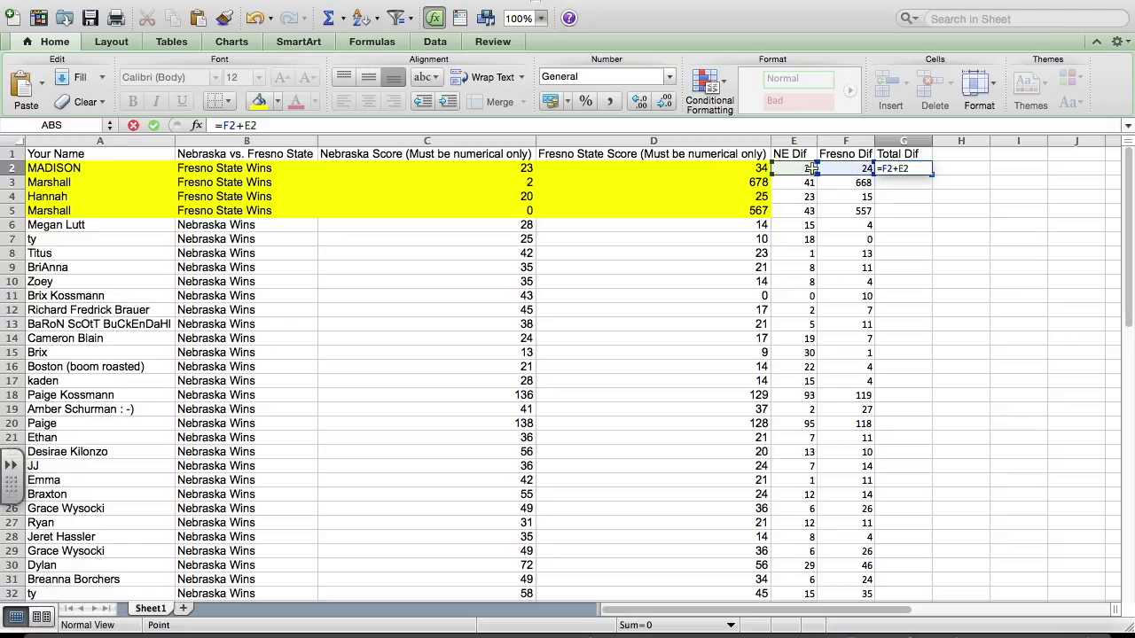
pyautogui.press('Return')
# Step: Fill the Total Dif formula in G2 down to the last data row, G51
pyautogui.click(900, 169)
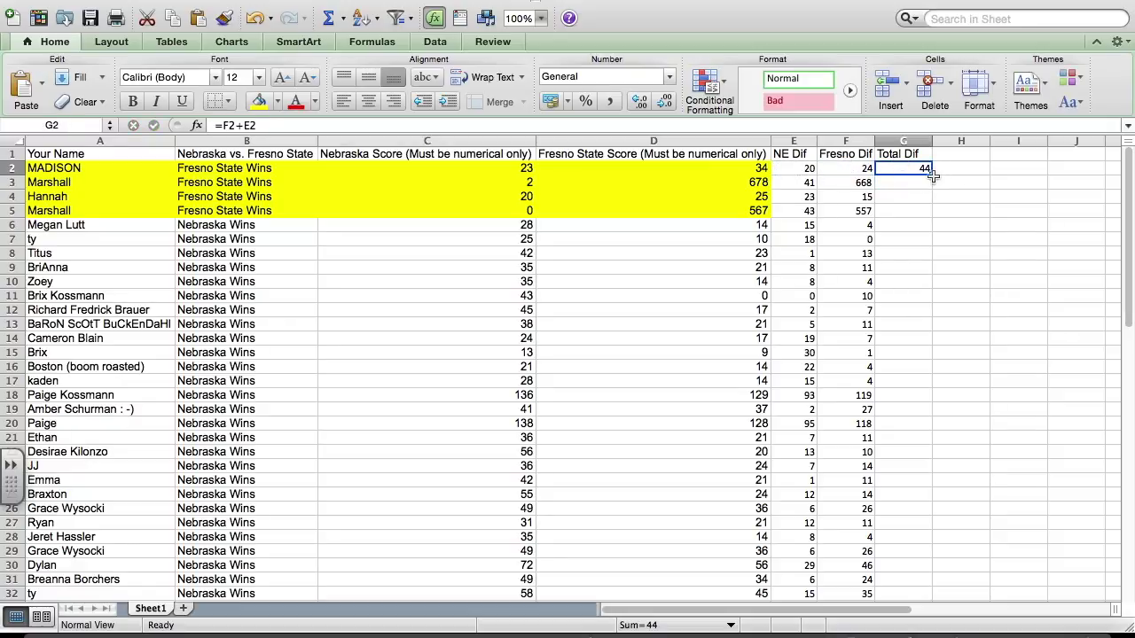
pyautogui.moveTo(932, 175); pyautogui.dragTo(922, 496)
pyautogui.click(970, 423)
pyautogui.scroll(10, 970, 423)
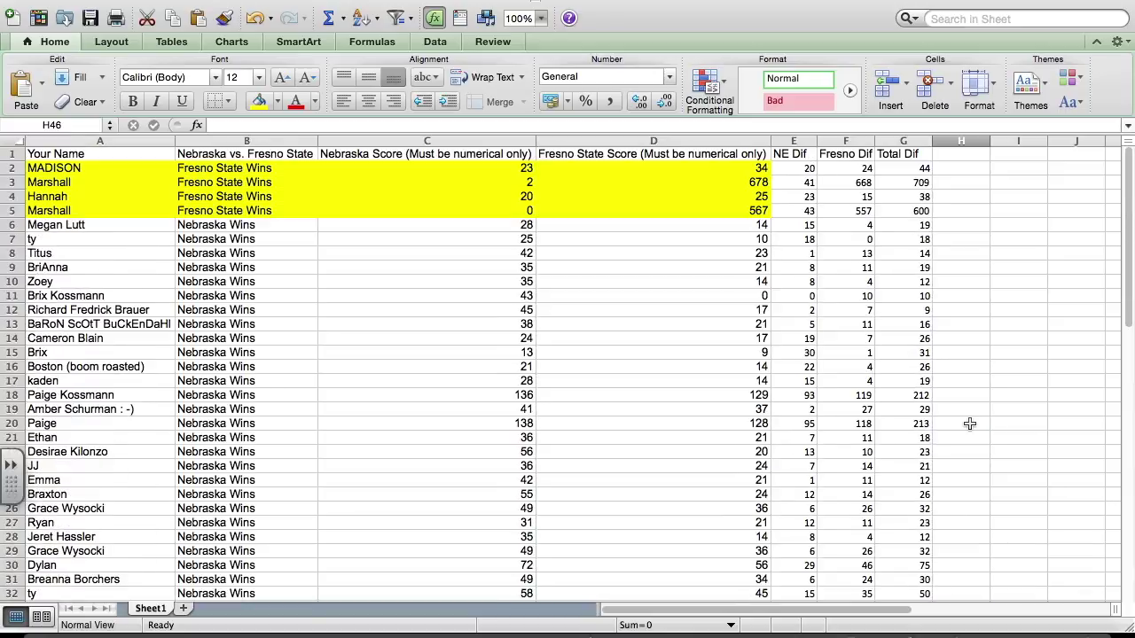
# Step: Sort all the data rows by Total Dif from smallest to largest, expanding the selection beyond the Total Dif values
pyautogui.click(916, 225)
pyautogui.moveTo(916, 225); pyautogui.dragTo(888, 321)
pyautogui.scroll(12, 888, 322)
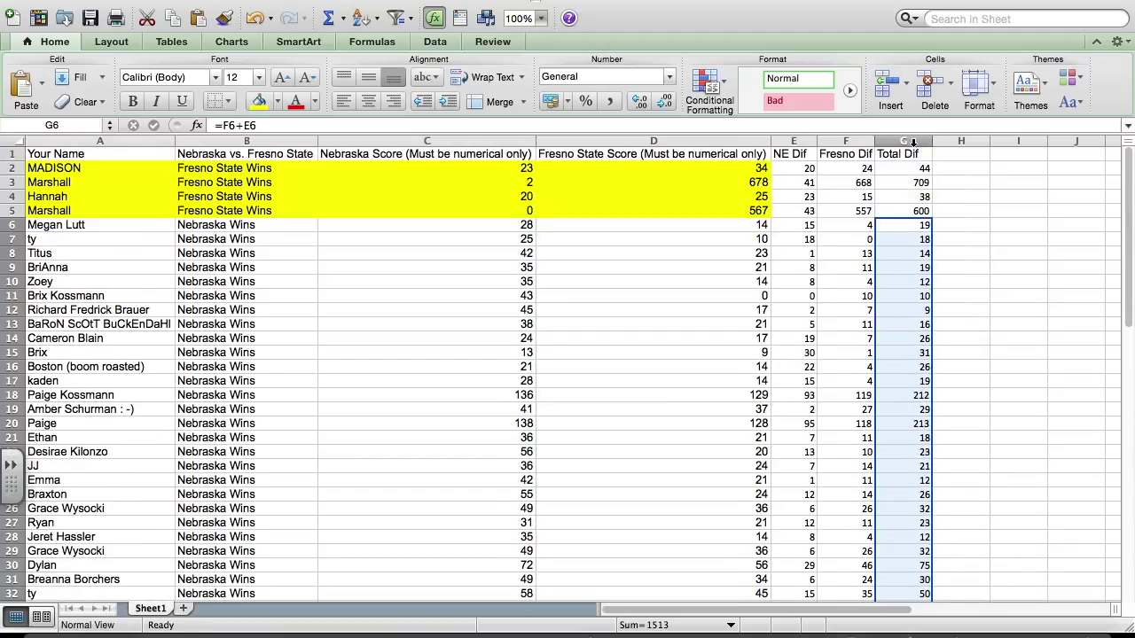
pyautogui.click(401, 0)
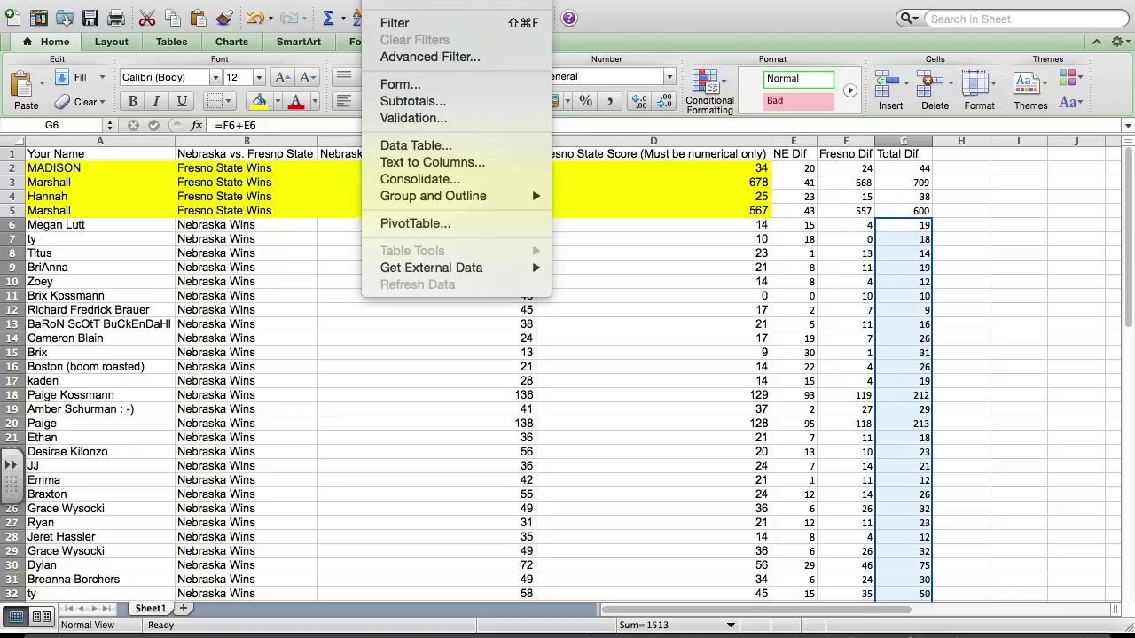
pyautogui.click(401, 2)
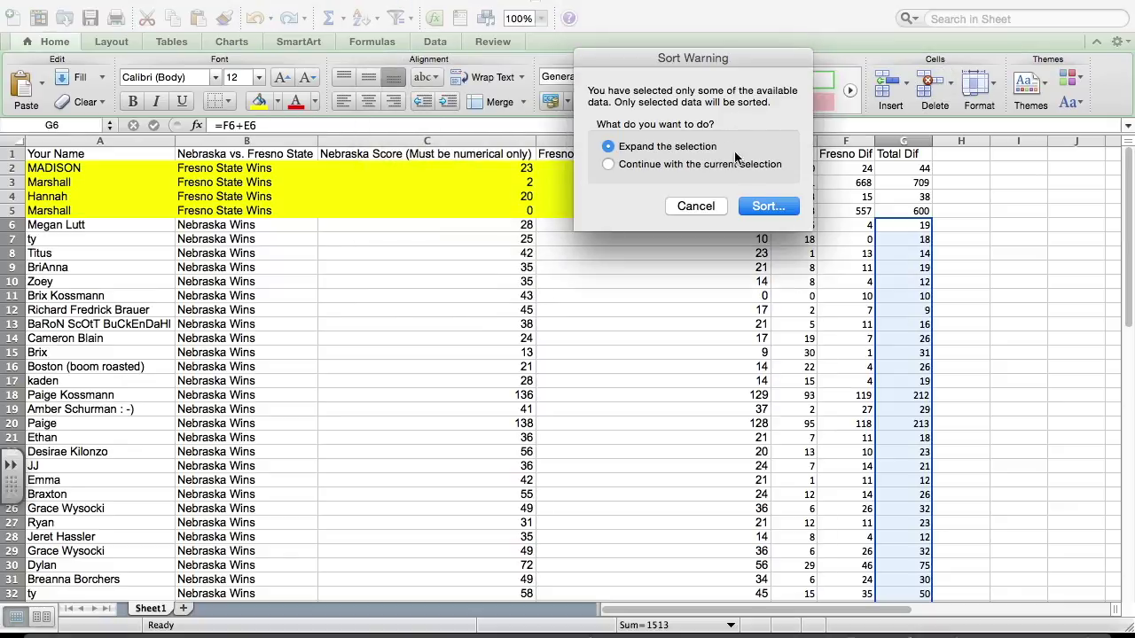
pyautogui.click(754, 207)
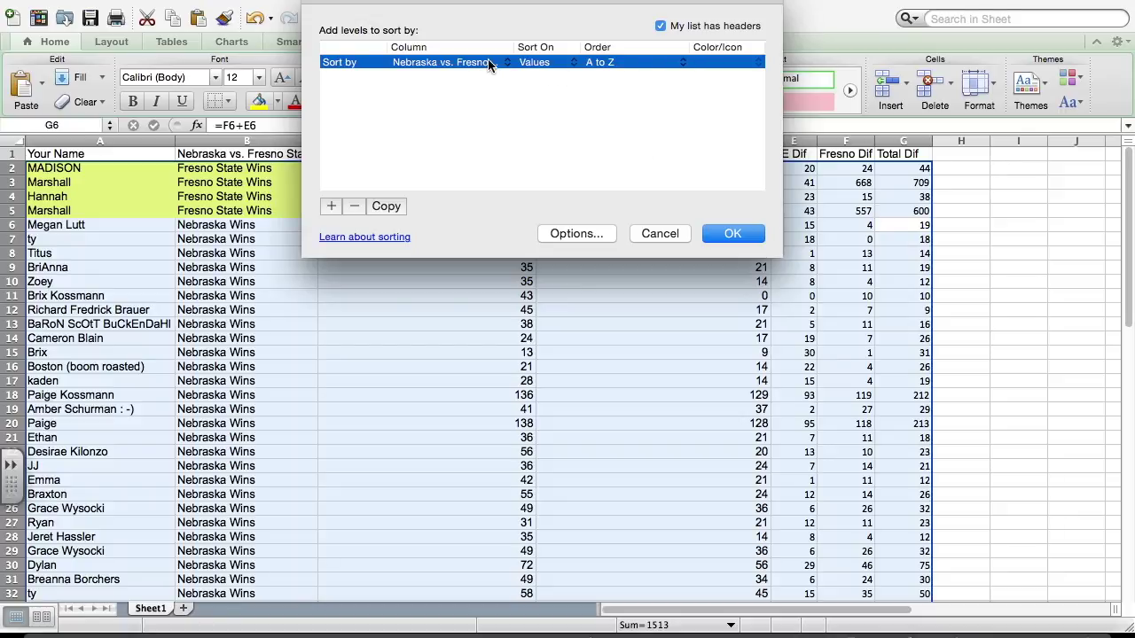
pyautogui.click(488, 64)
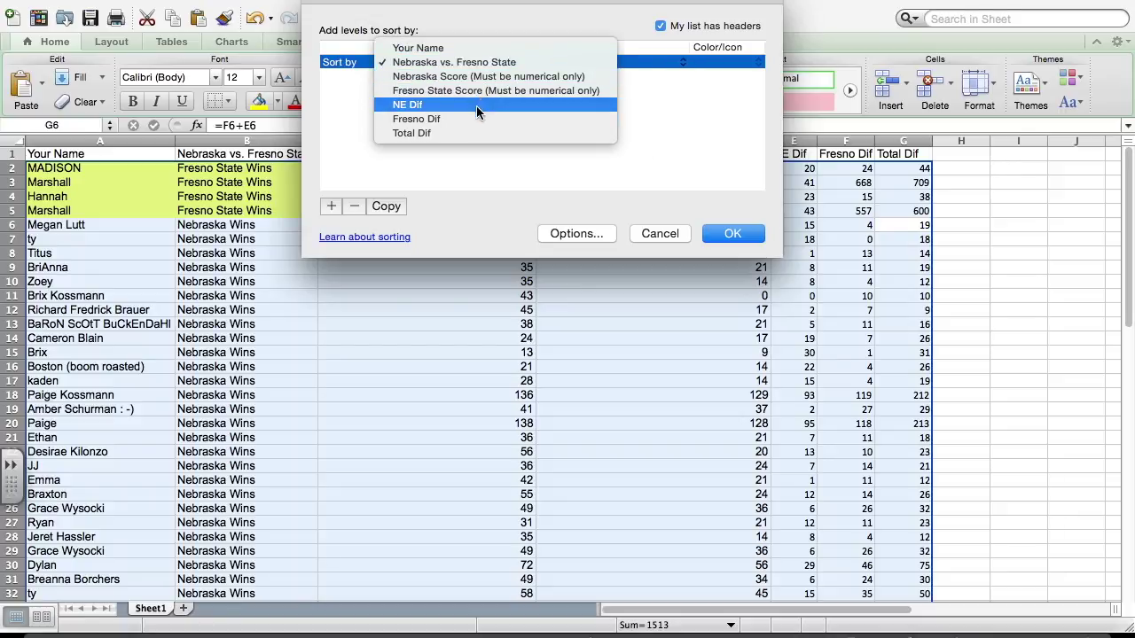
pyautogui.click(466, 133)
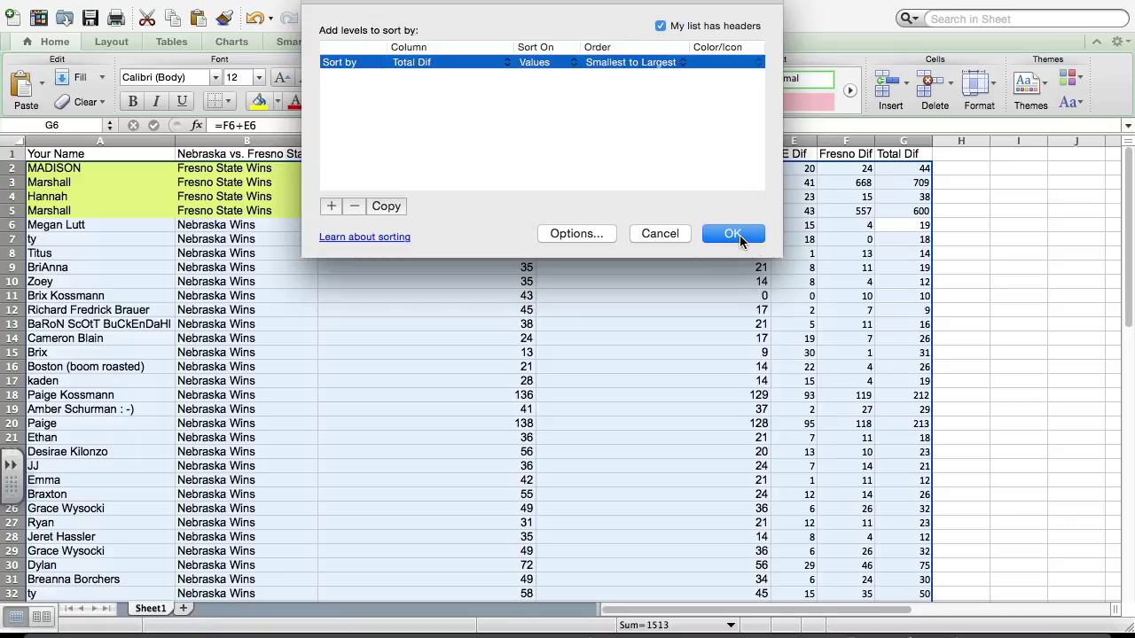
pyautogui.click(733, 234)
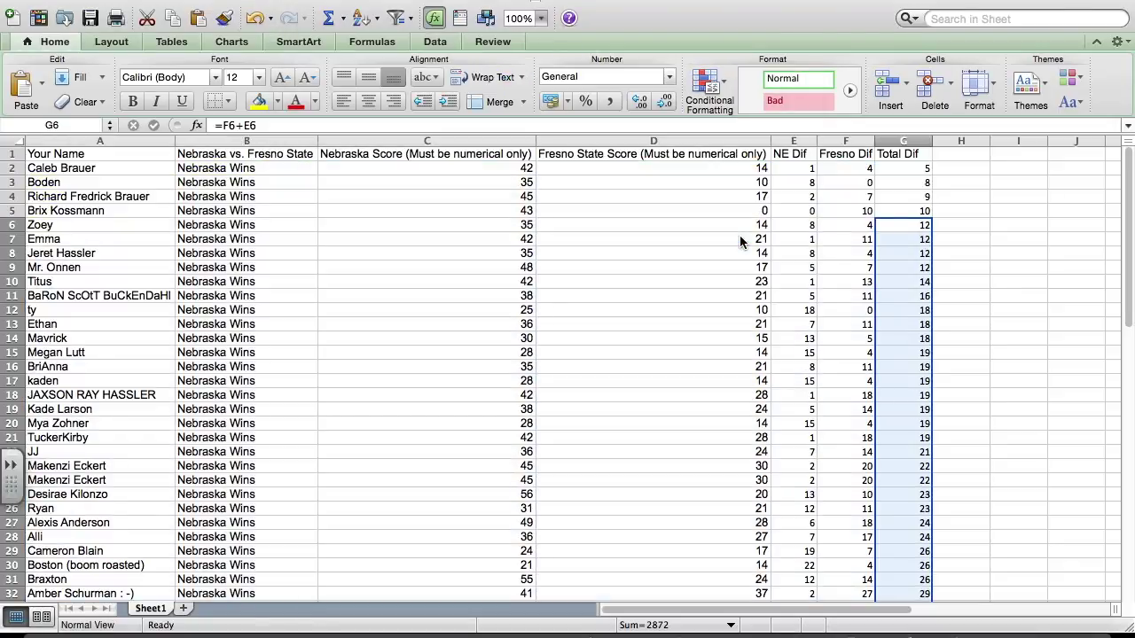
# Step: Examine the sorted list from the smallest total differences down to the highlighted Fresno State entries, dismissing the battery notification
pyautogui.scroll(-14, 740, 235)
pyautogui.scroll(2, 739, 234)
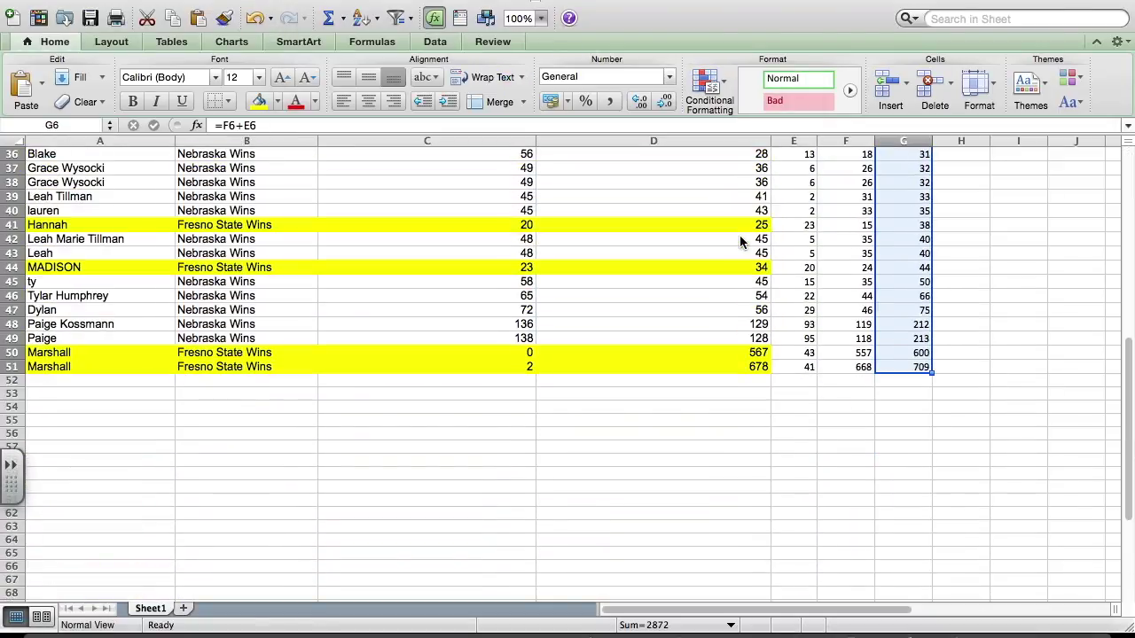
pyautogui.scroll(12, 739, 235)
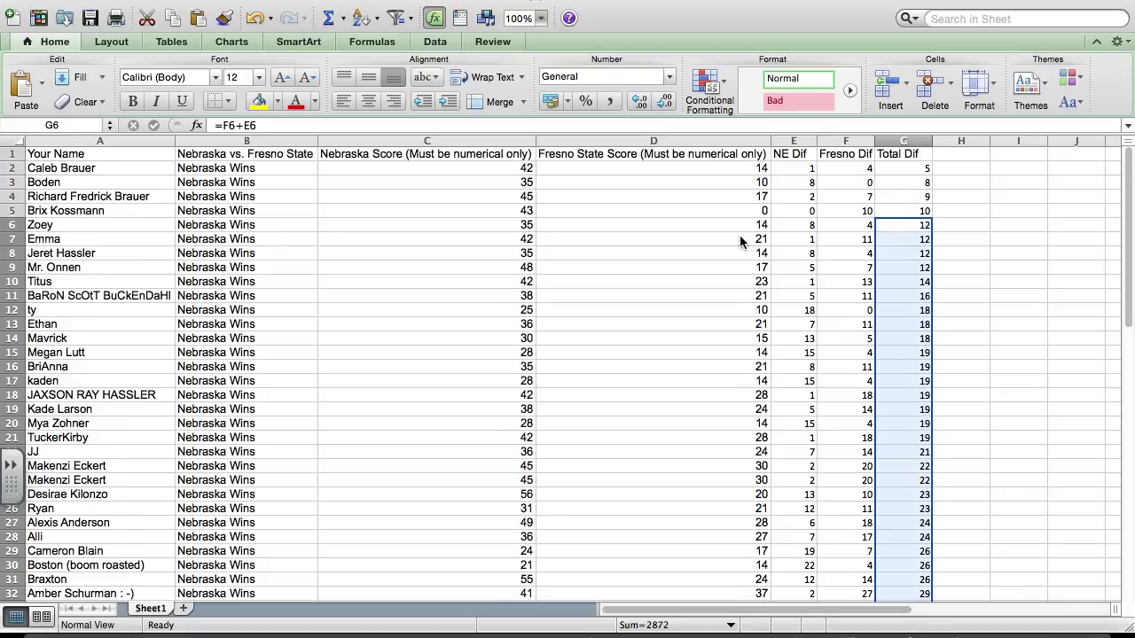
pyautogui.click(906, 167)
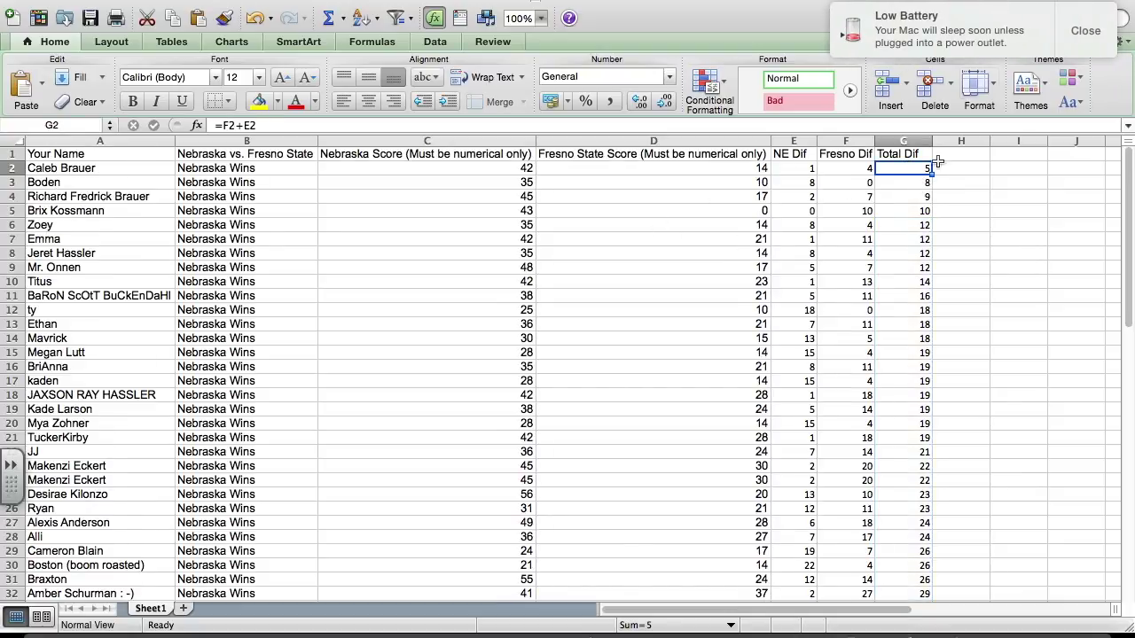
pyautogui.click(1107, 30)
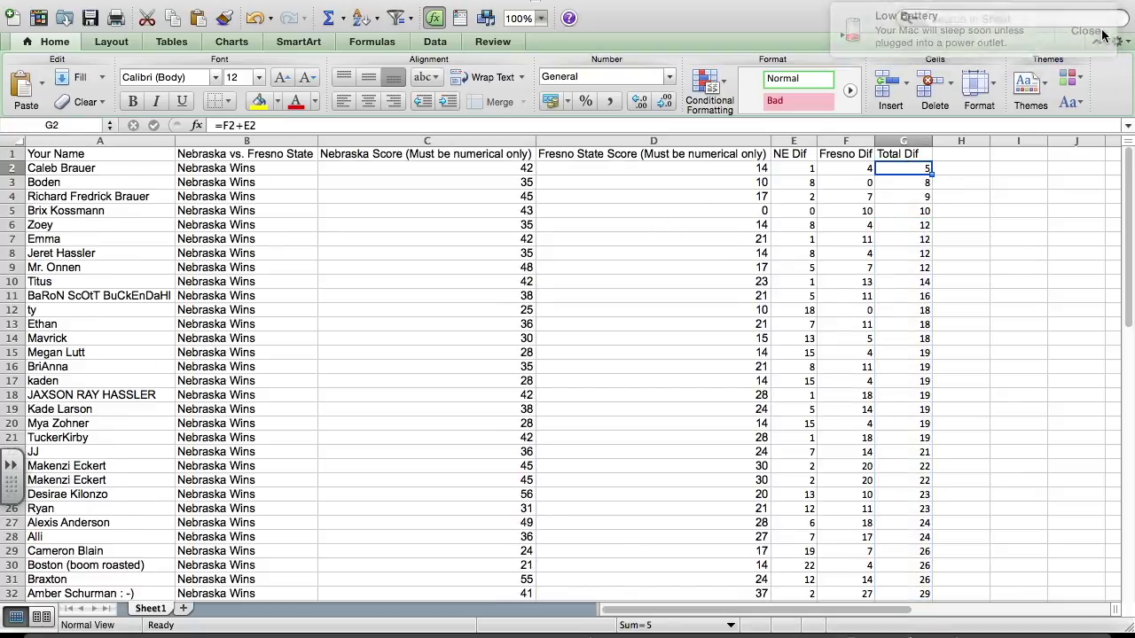
pyautogui.click(926, 183)
pyautogui.click(926, 198)
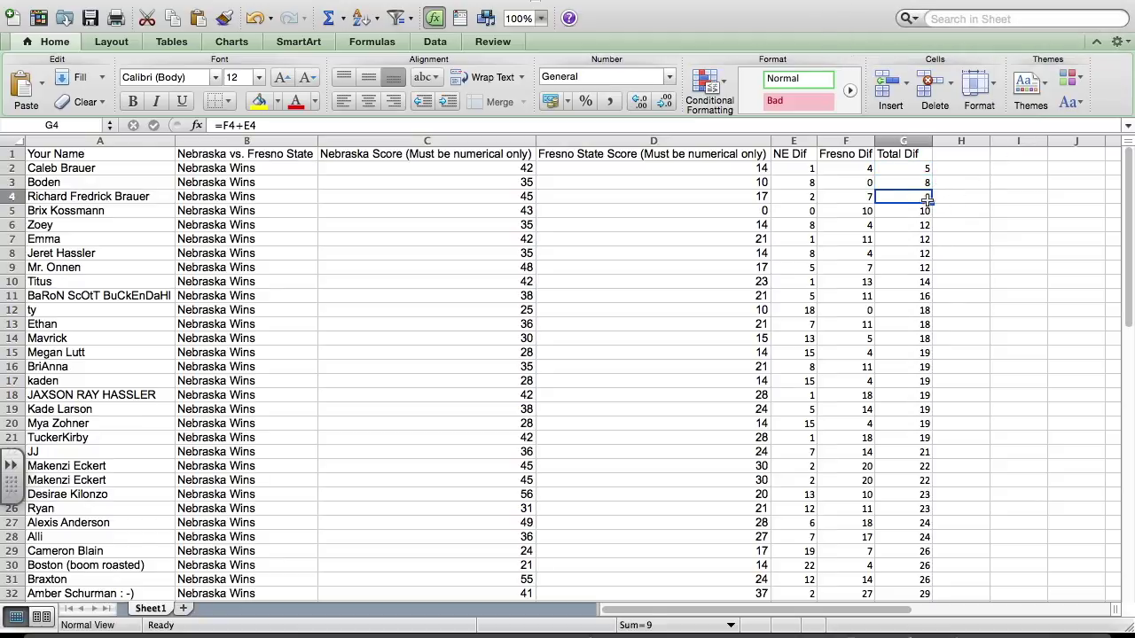
pyautogui.click(937, 213)
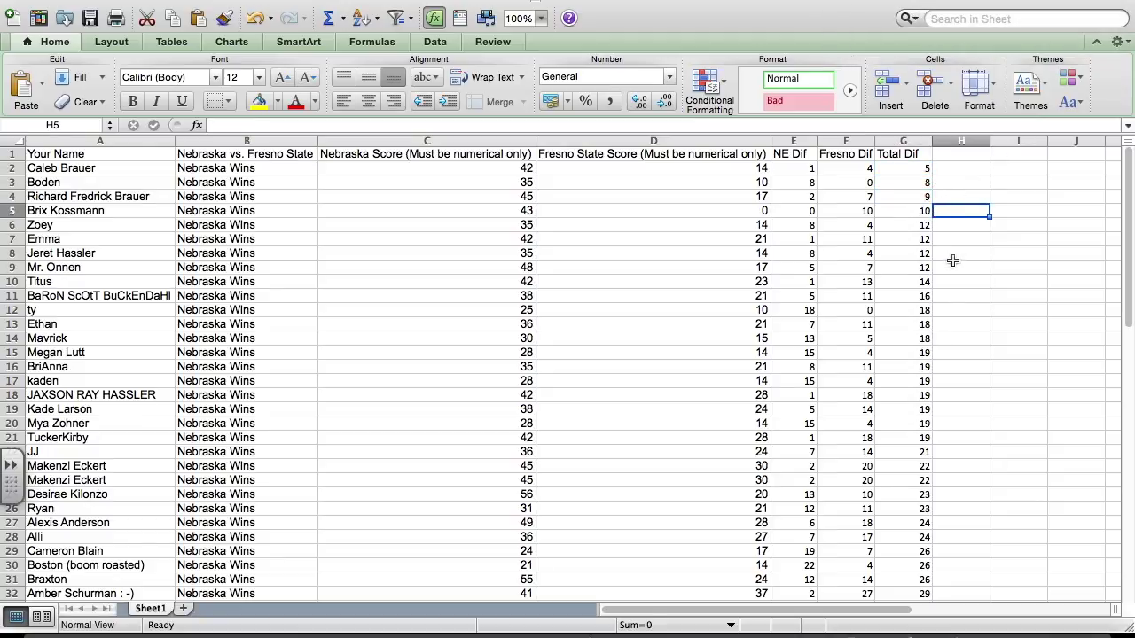
pyautogui.scroll(-10, 952, 262)
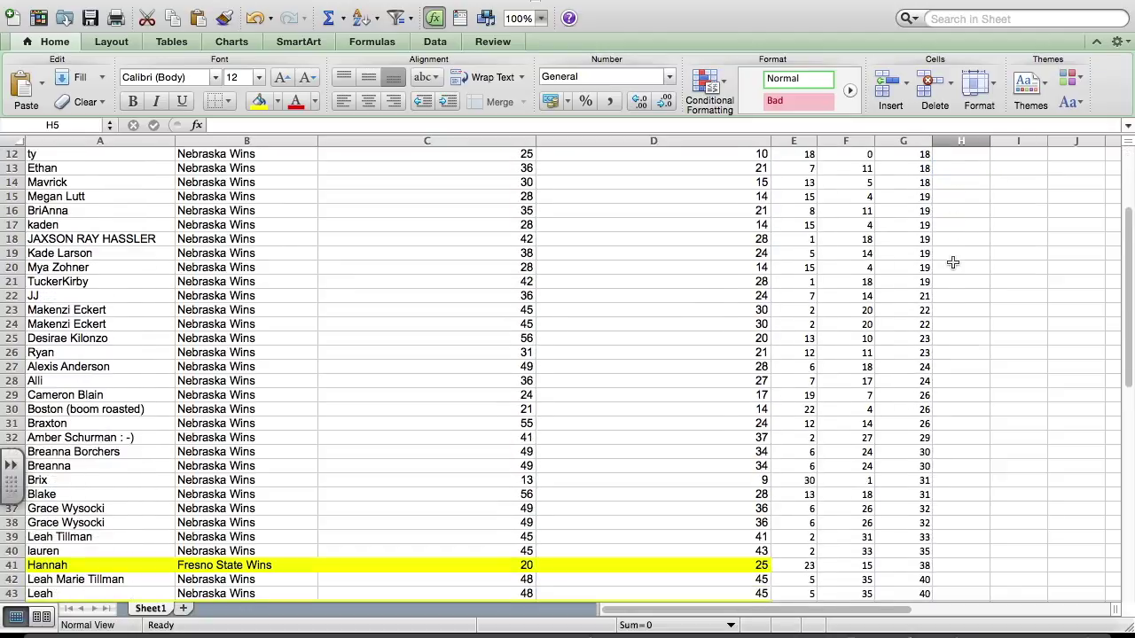
pyautogui.scroll(-1, 953, 263)
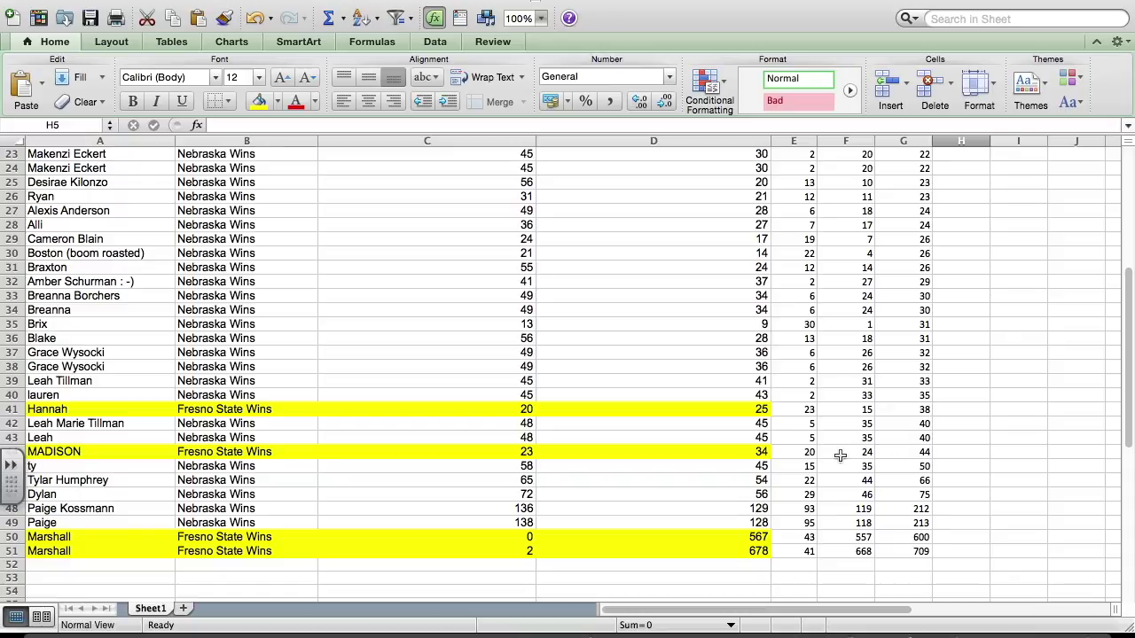
# Step: Insert two blank rows at row 50, above the last two highlighted Fresno State entries
pyautogui.click(687, 535)
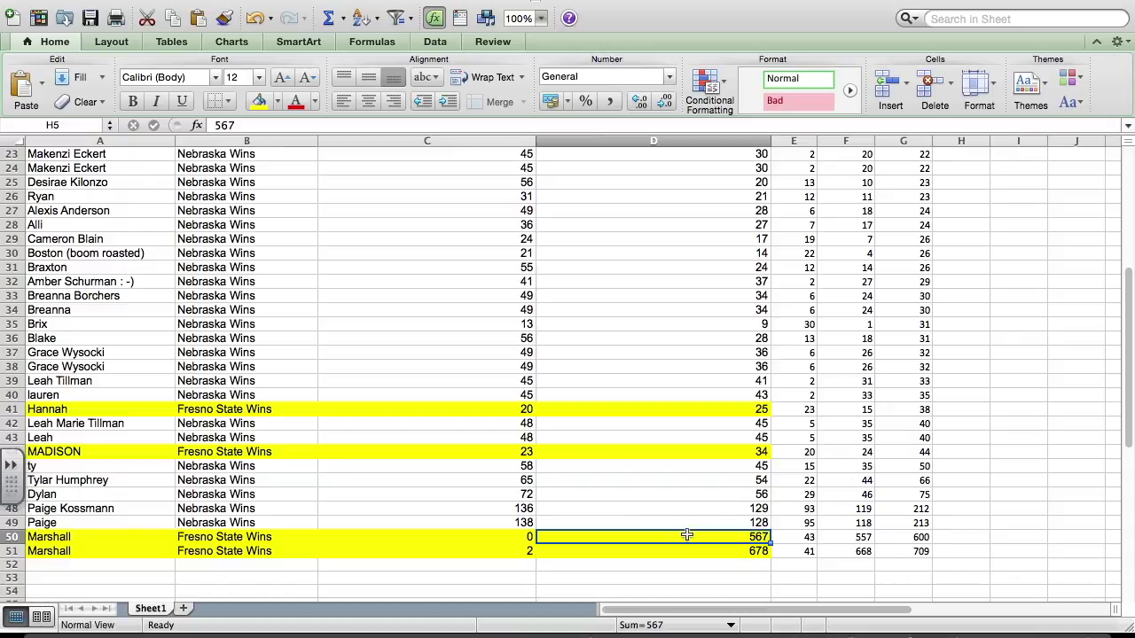
pyautogui.rightClick(687, 536)
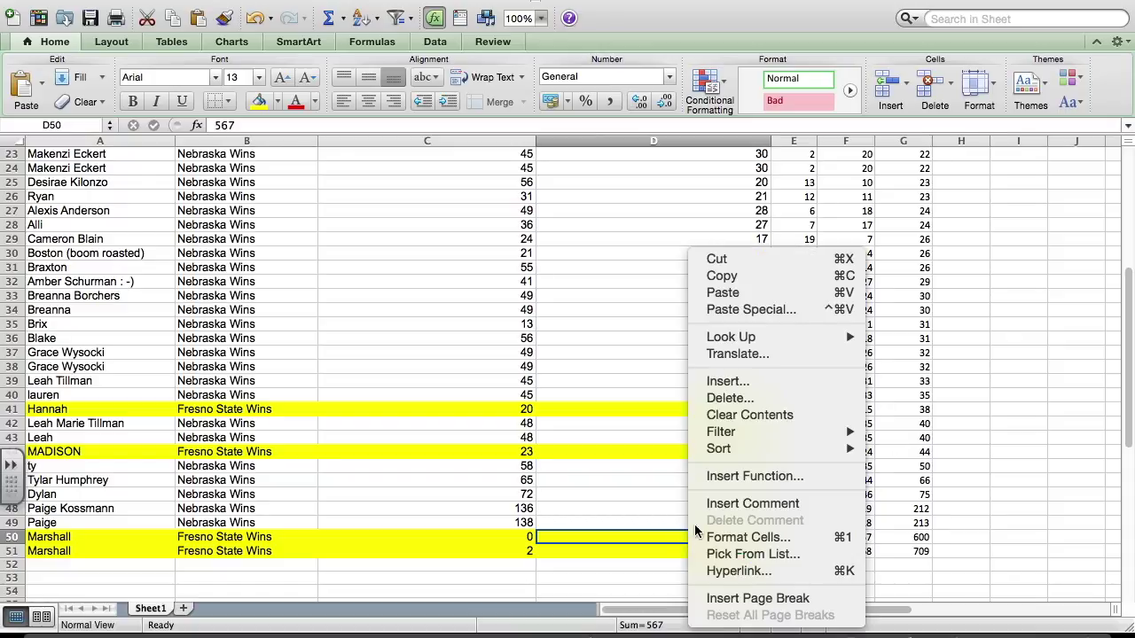
pyautogui.click(750, 378)
pyautogui.click(742, 377)
pyautogui.press('super+shift+equal')
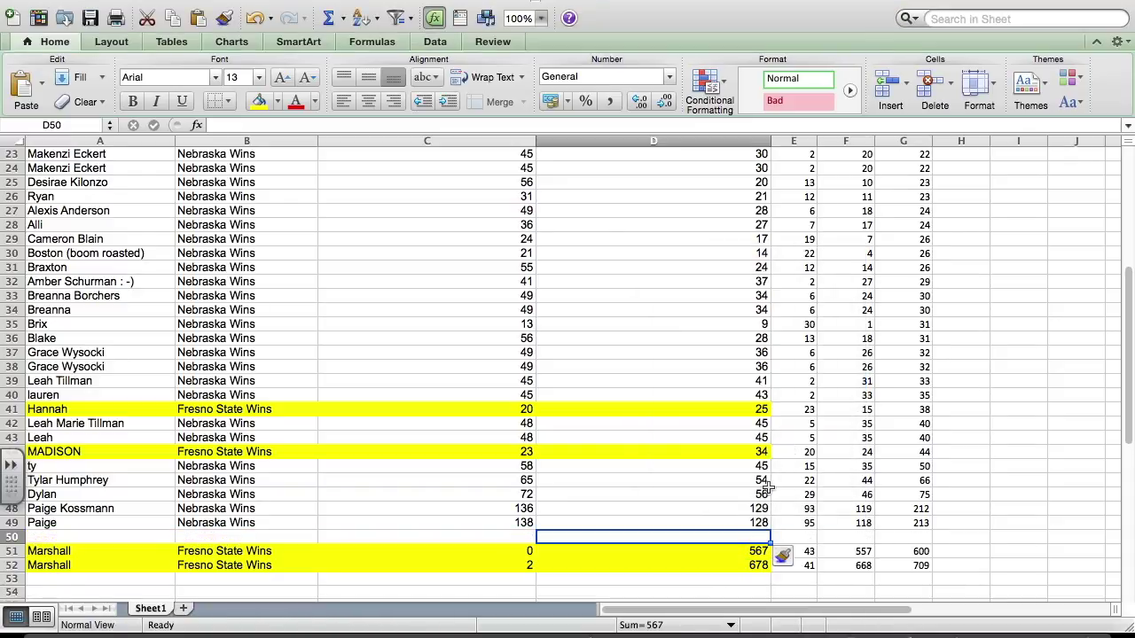
pyautogui.rightClick(730, 537)
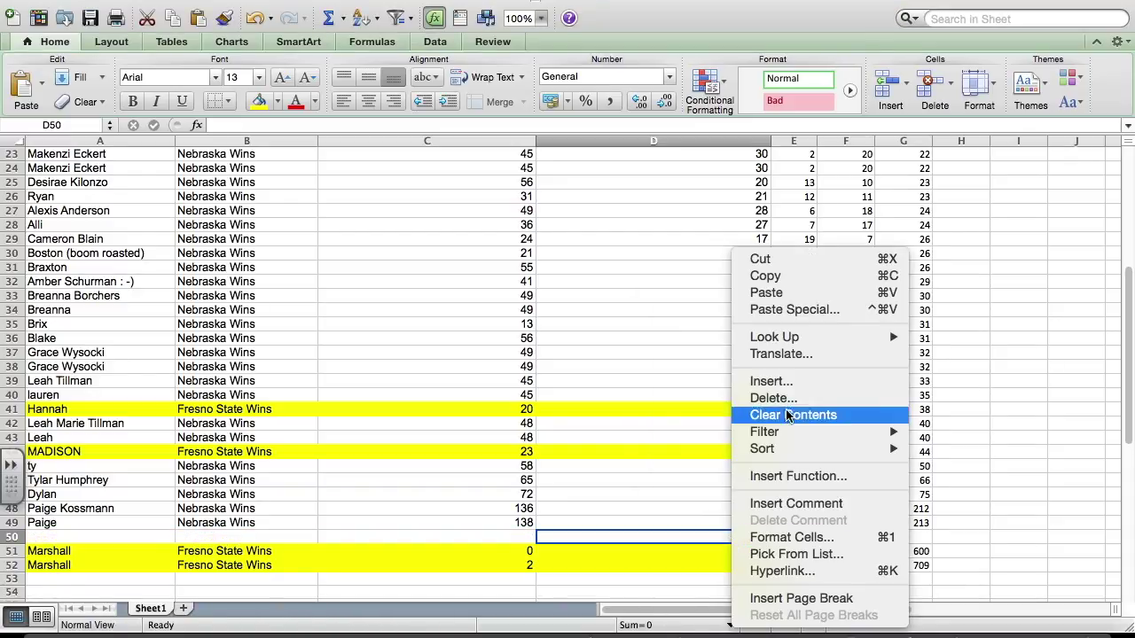
pyautogui.click(783, 382)
pyautogui.click(769, 378)
pyautogui.click(817, 439)
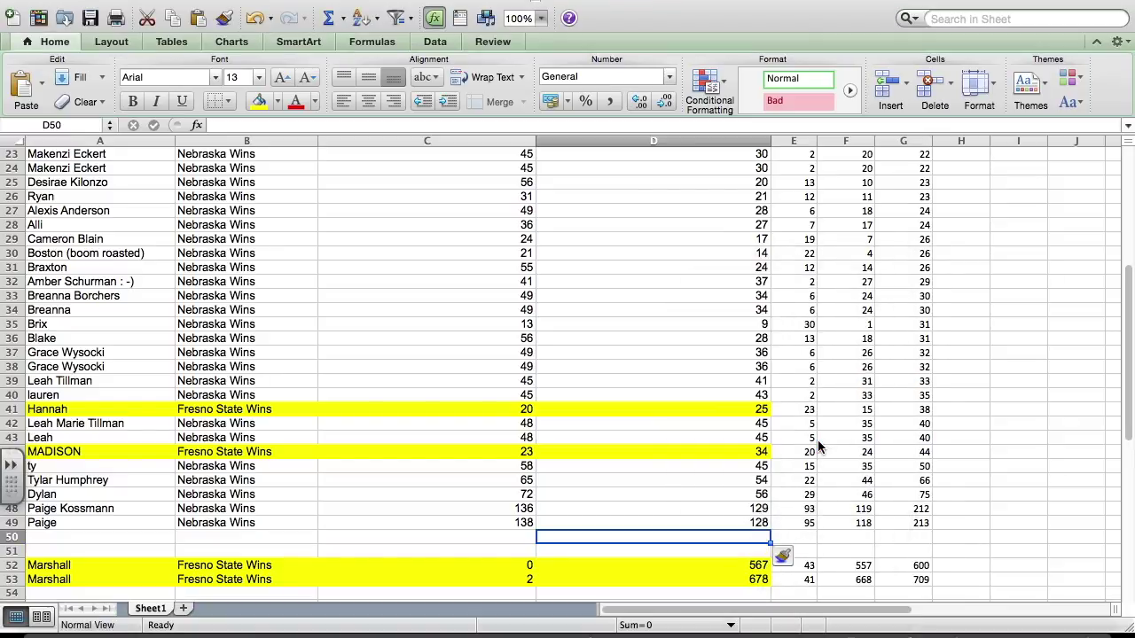
# Step: Move the highlighted Fresno State entry in A44:G44 to blank row 51
pyautogui.scroll(-4, 817, 439)
pyautogui.moveTo(917, 394); pyautogui.dragTo(46, 398)
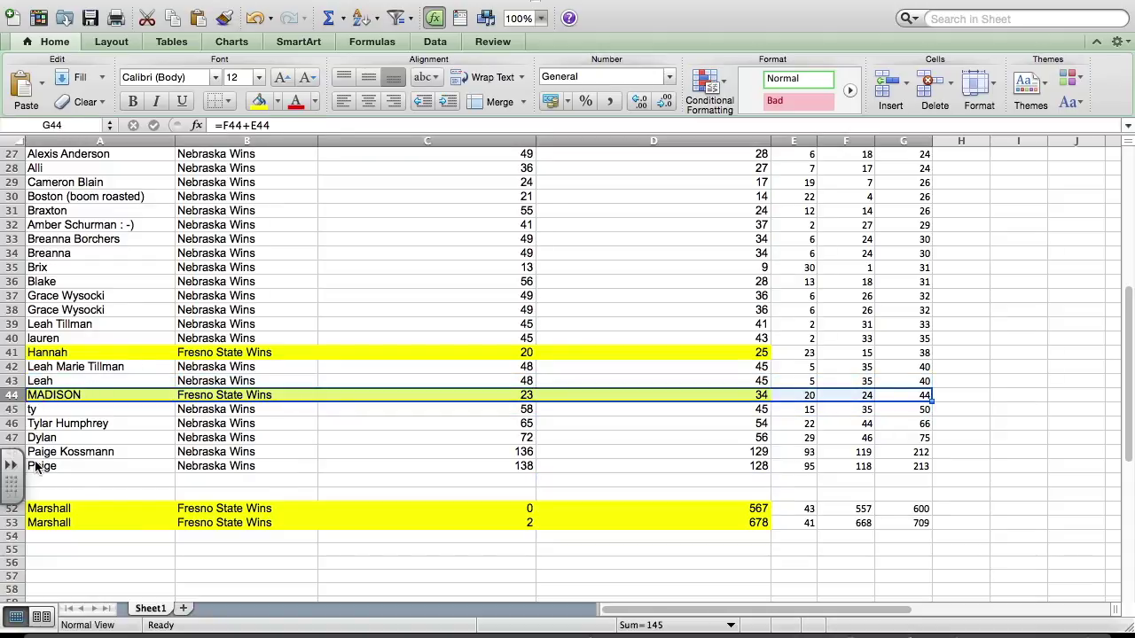
pyautogui.press('super+c')
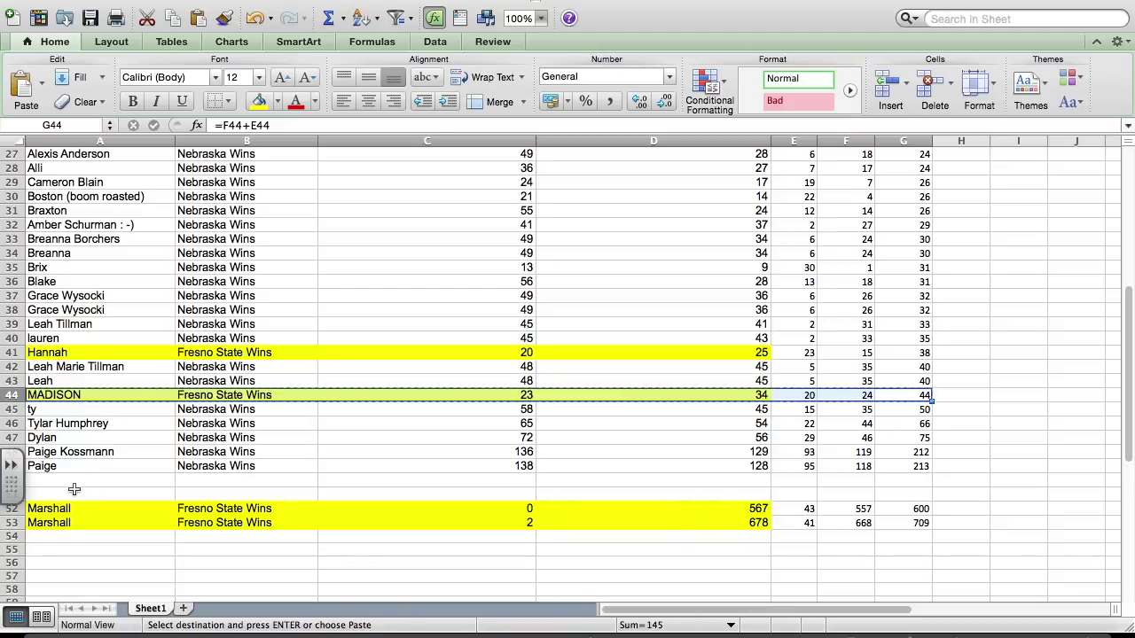
pyautogui.click(75, 490)
pyautogui.press('Return')
# Step: Copy the highlighted Fresno State entry in A41:G41 into blank row 50
pyautogui.moveTo(114, 351); pyautogui.dragTo(913, 356)
pyautogui.press('super+x')
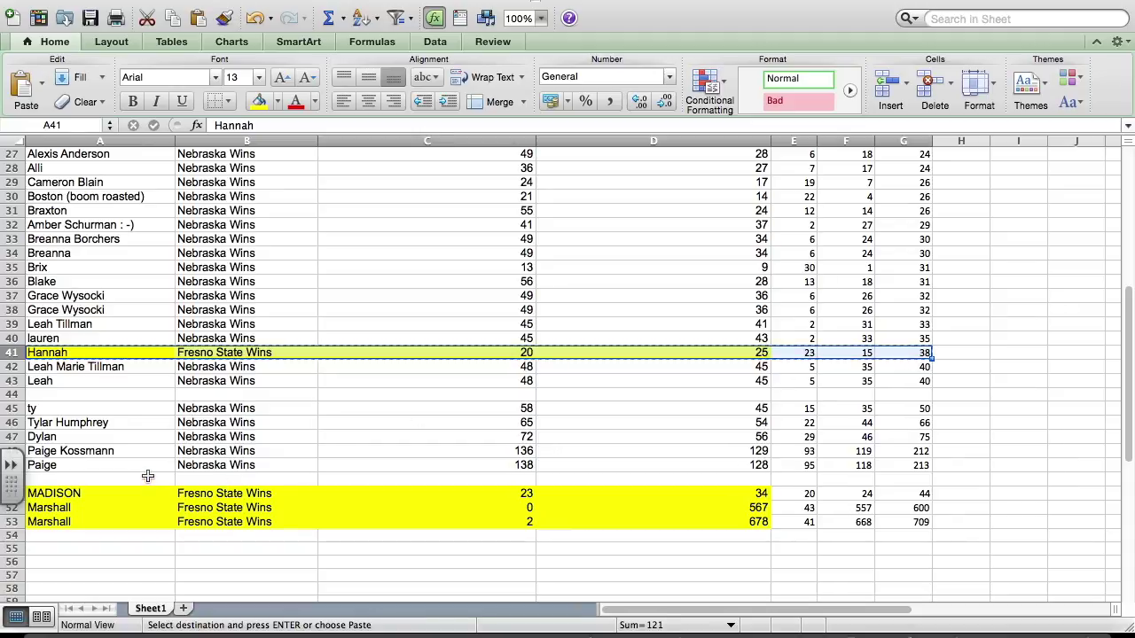
pyautogui.click(149, 478)
pyautogui.press('super+v')
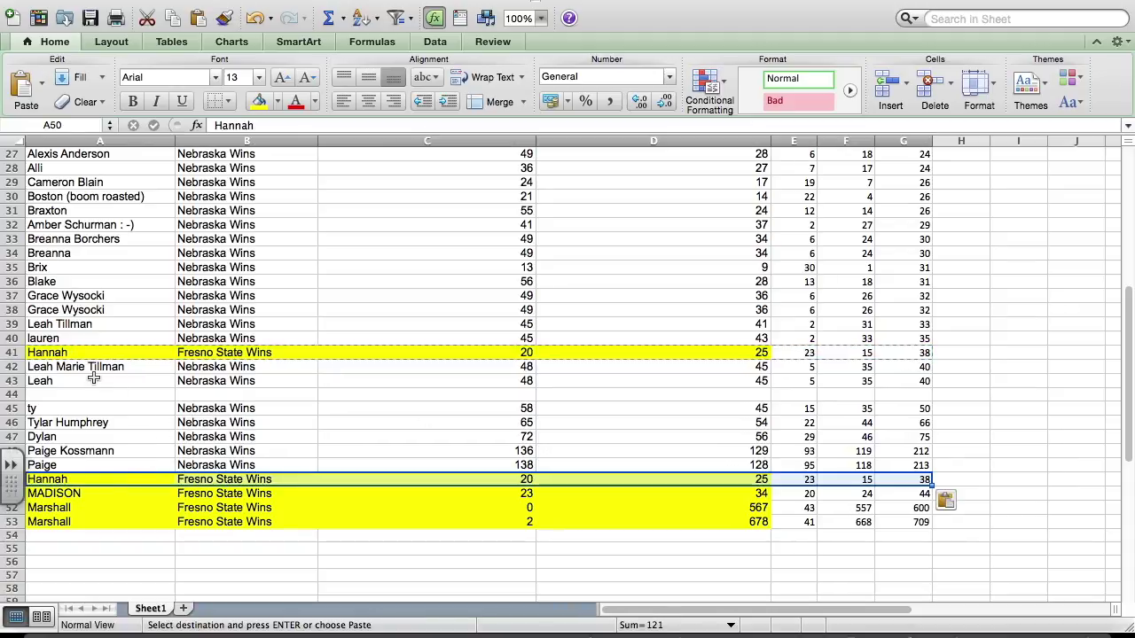
# Step: Delete the entire row 41, the original of the highlighted Fresno State entry already copied to row 50
pyautogui.click(81, 353)
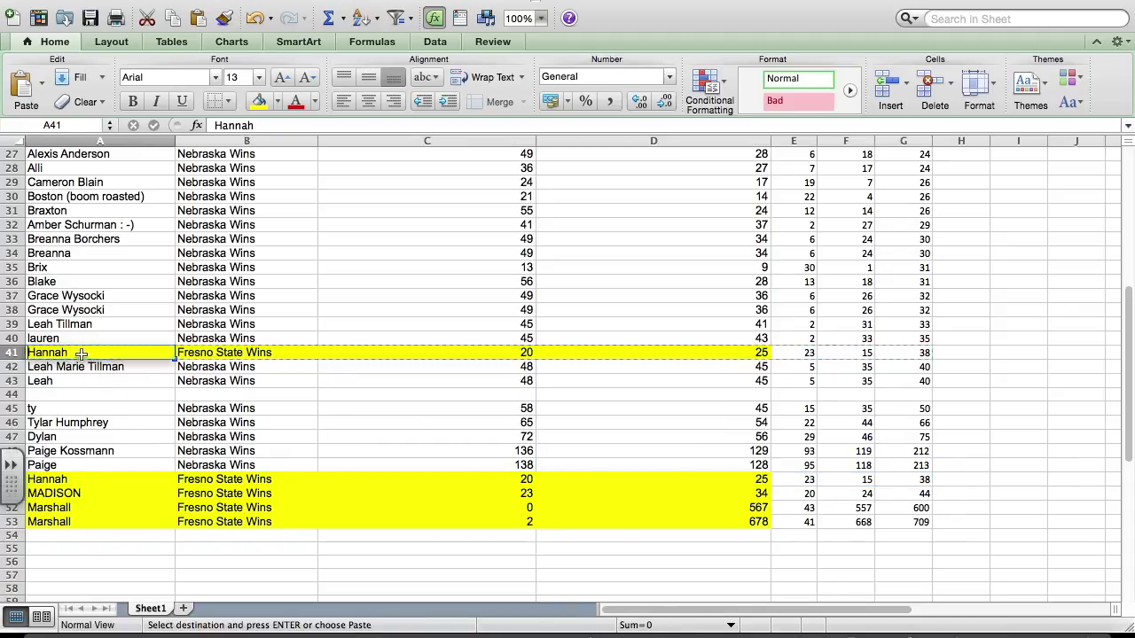
pyautogui.click(198, 395)
pyautogui.click(215, 350)
pyautogui.rightClick(215, 350)
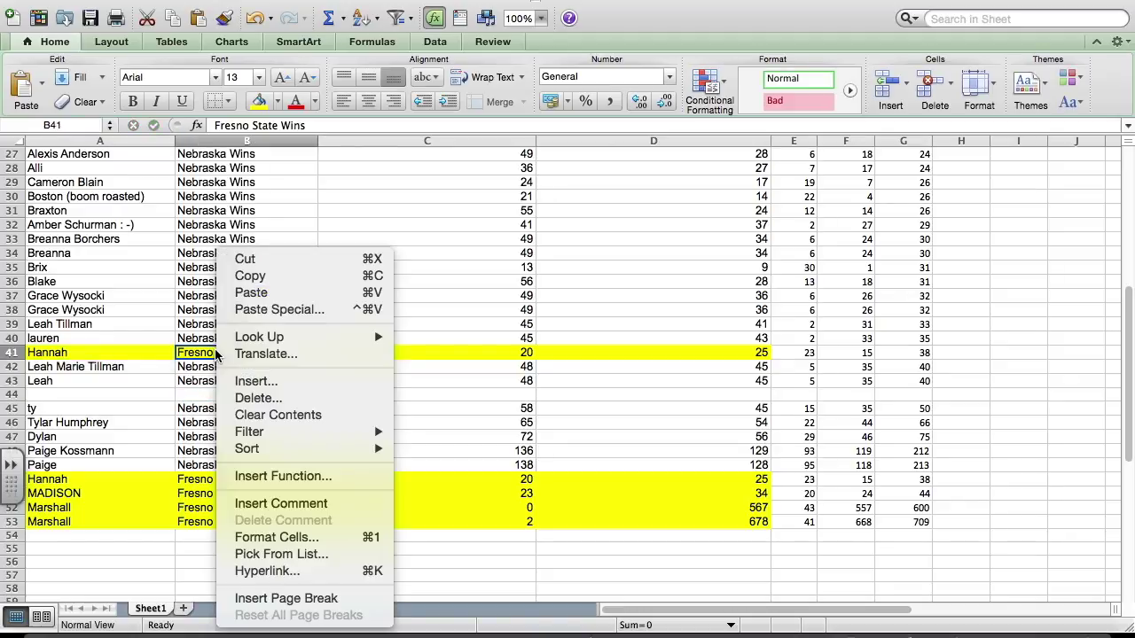
pyautogui.click(266, 396)
pyautogui.click(239, 390)
pyautogui.click(288, 453)
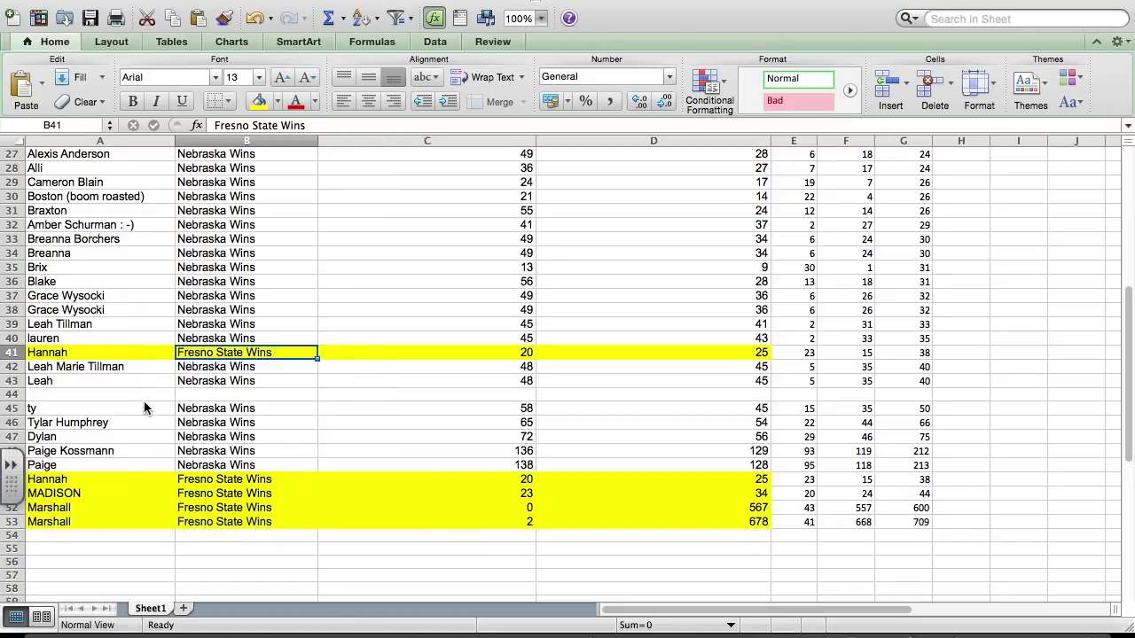
# Step: Delete the entire blank row 43 within the Nebraska Wins entries
pyautogui.click(118, 379)
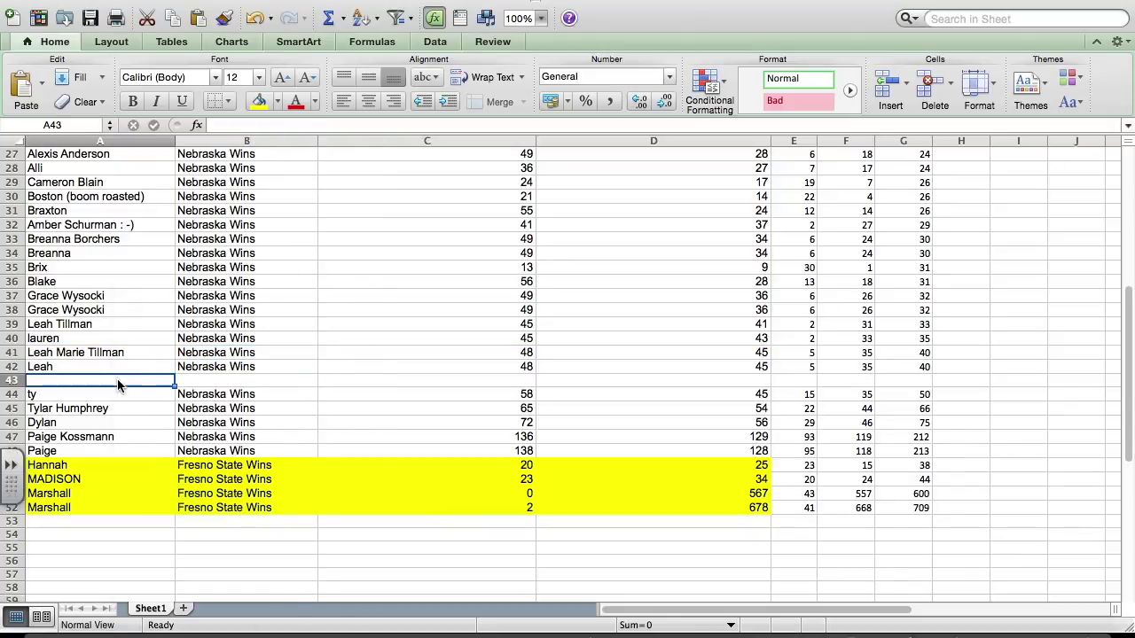
pyautogui.rightClick(118, 383)
pyautogui.click(151, 395)
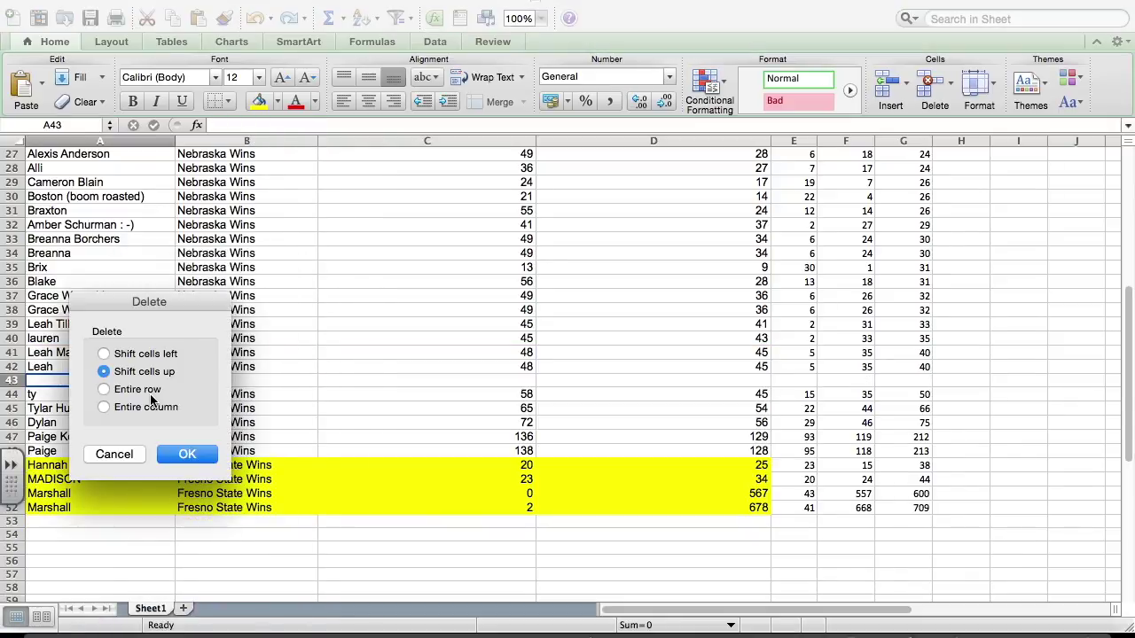
pyautogui.click(188, 454)
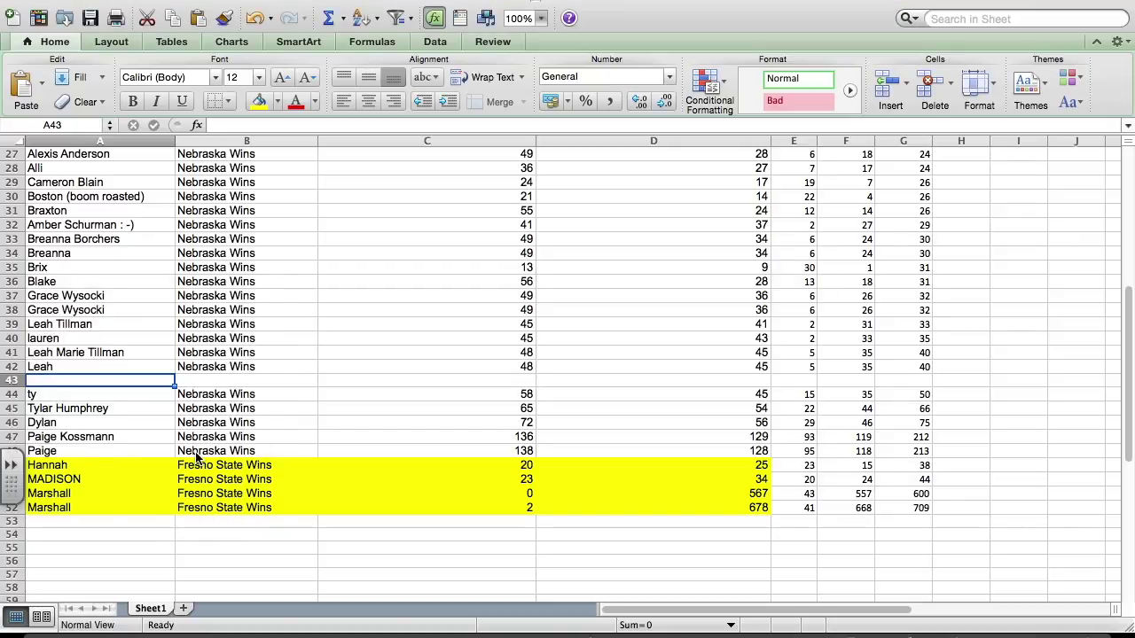
# Step: Save the workbook to the Desktop as an Excel Workbook (.xlsx) with a file name beginning with 5-Husker-GM
pyautogui.scroll(7, 278, 444)
pyautogui.scroll(2, 278, 445)
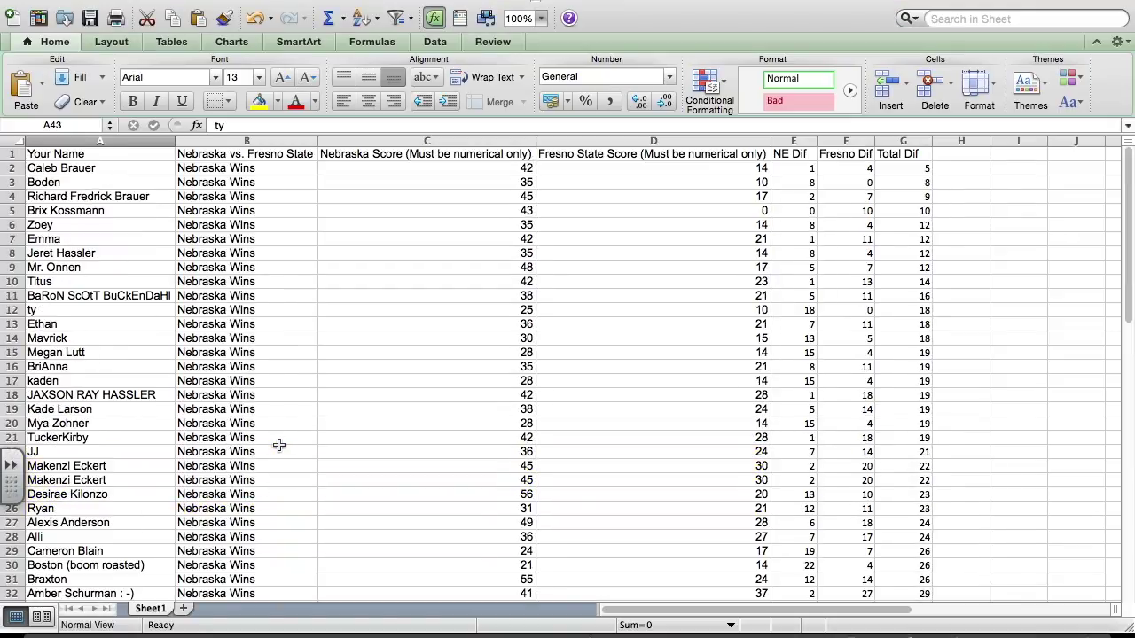
pyautogui.click(111, 2)
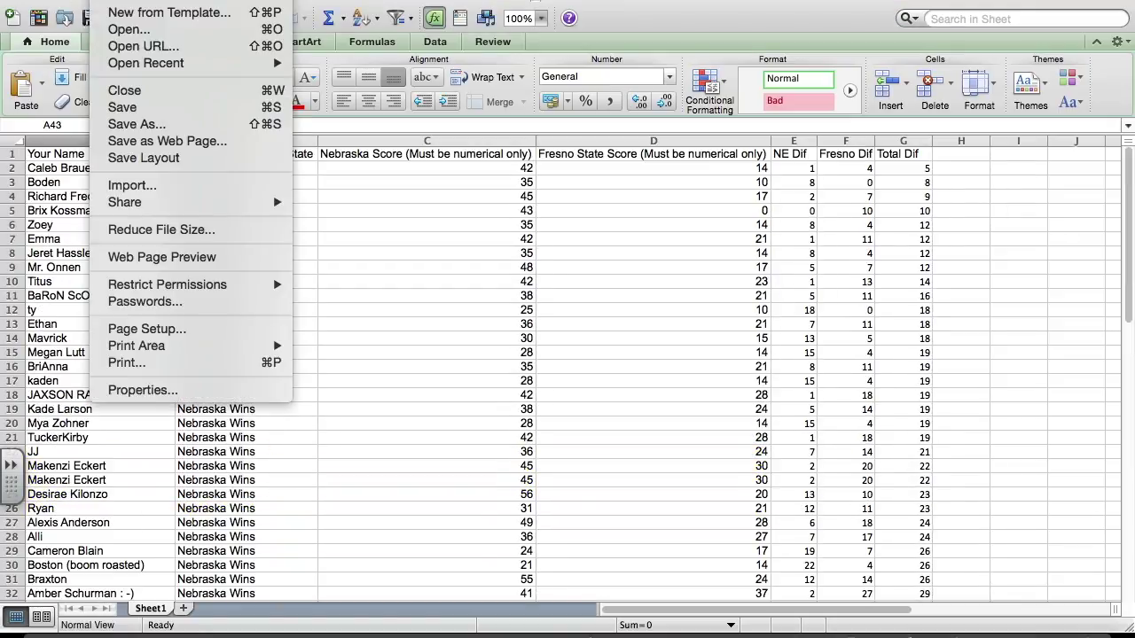
pyautogui.click(156, 123)
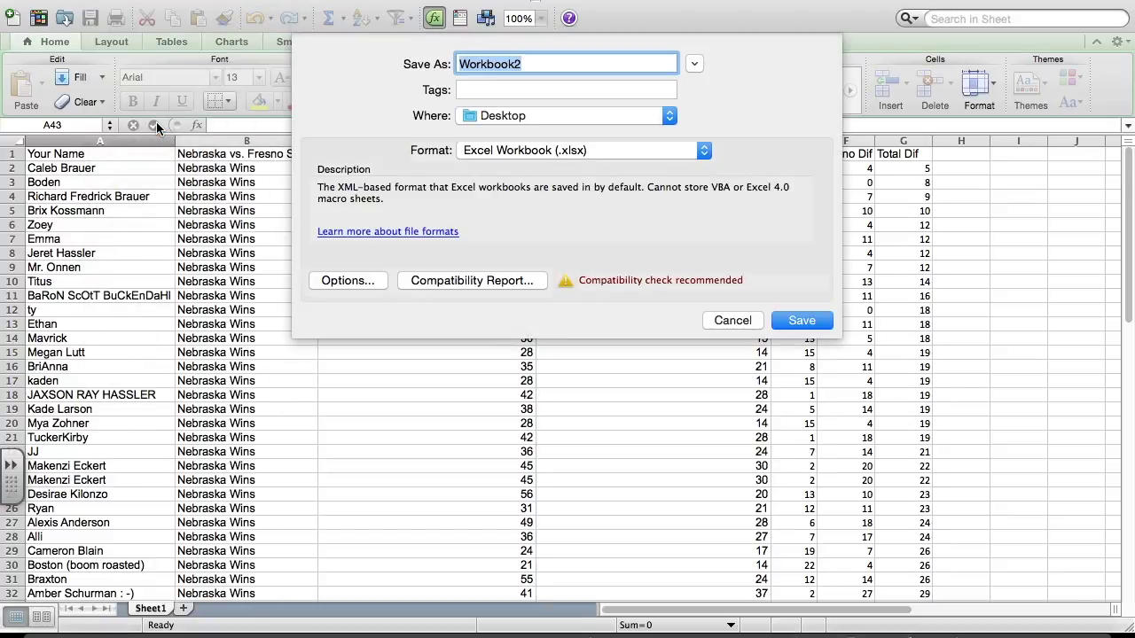
pyautogui.write('5-Husker-GM1-')
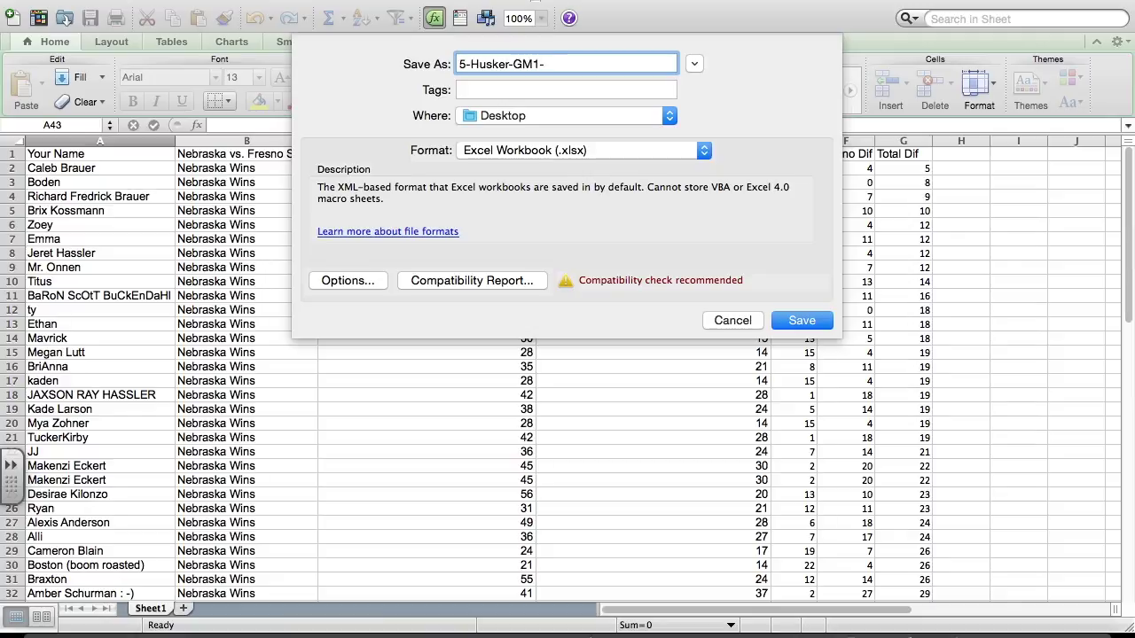
pyautogui.press('BackSpace')
pyautogui.press('BackSpace')
pyautogui.write('N')
pyautogui.press('Return')
pyautogui.scroll(-4, 201, 187)
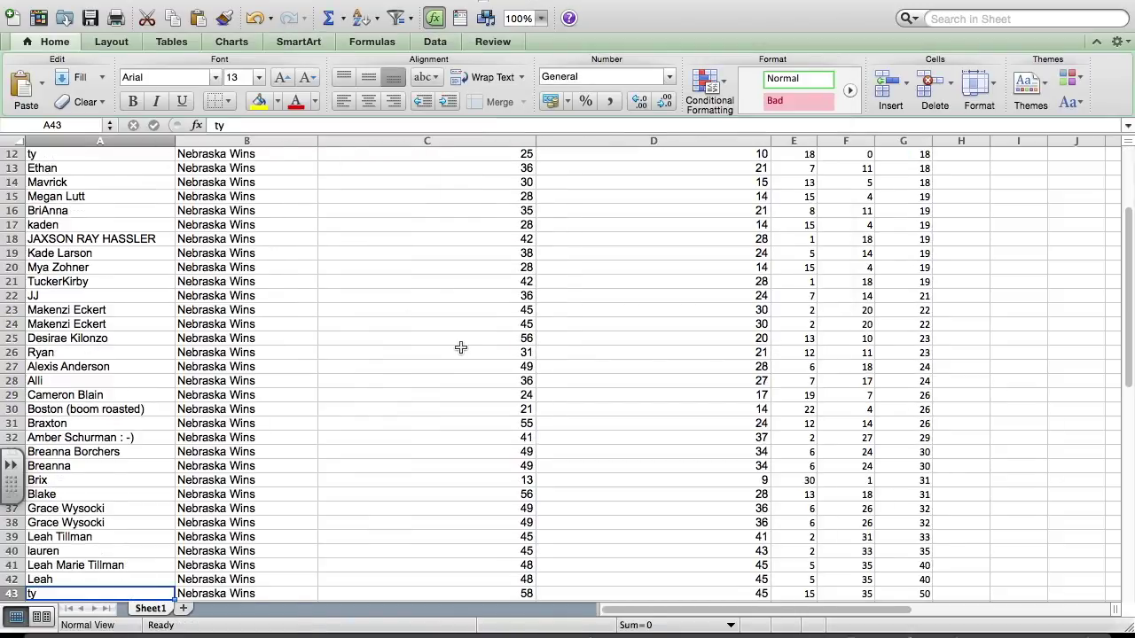
pyautogui.scroll(4, 461, 347)
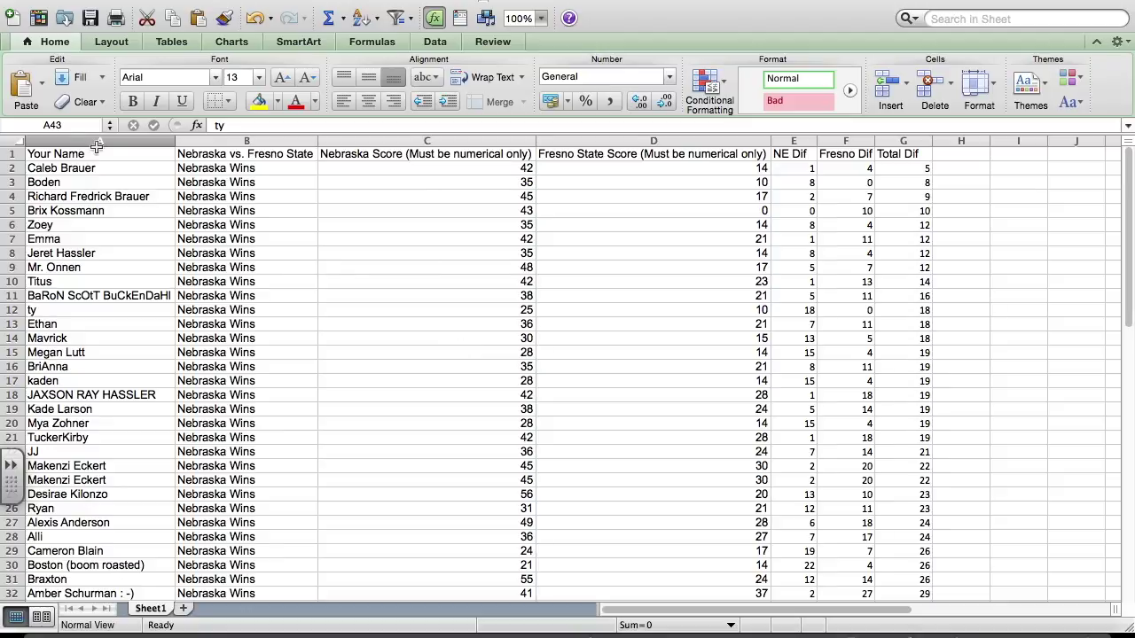